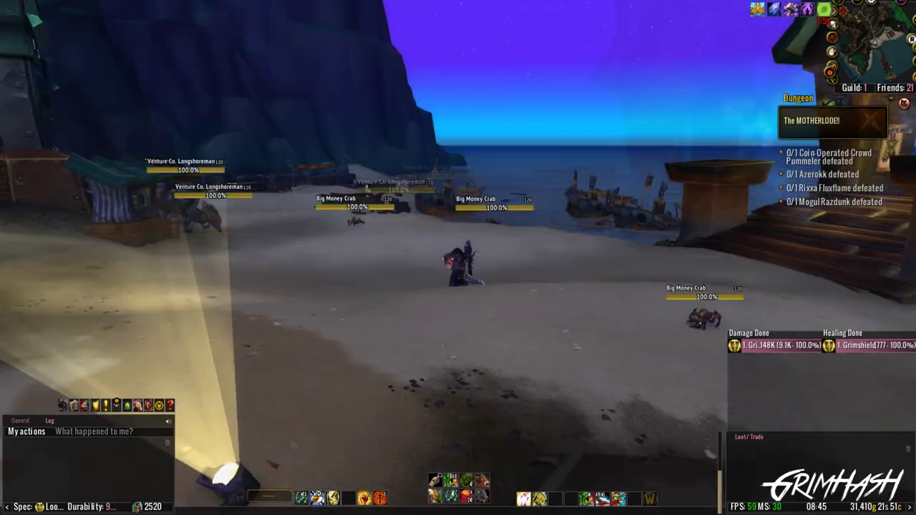
key(d)
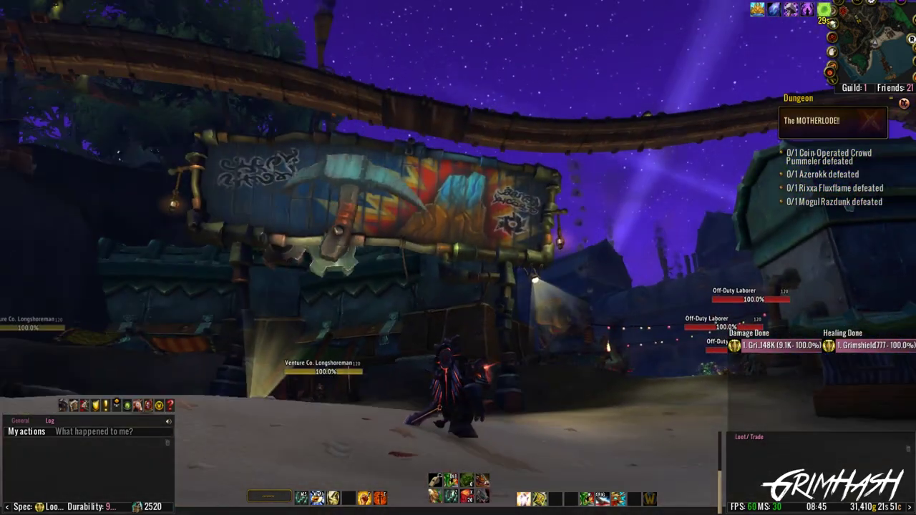
key(w)
key(w)
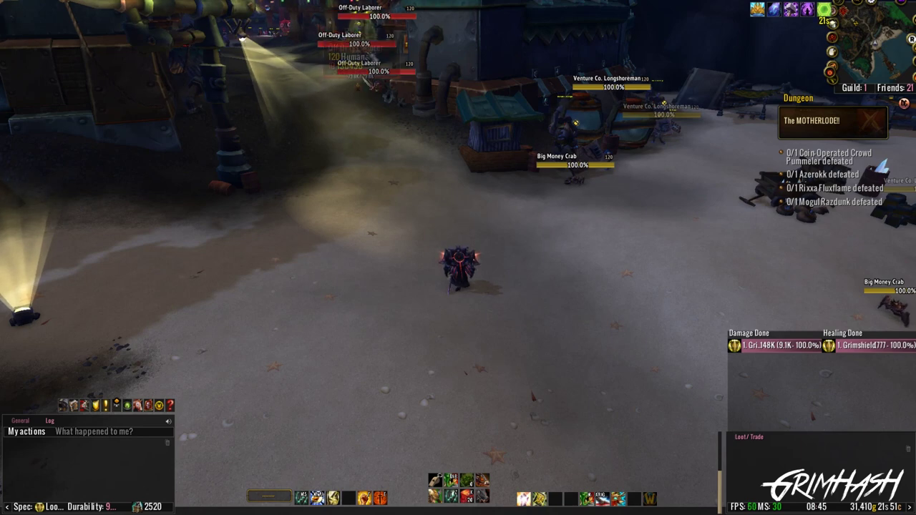
drag(521, 207, 601, 222)
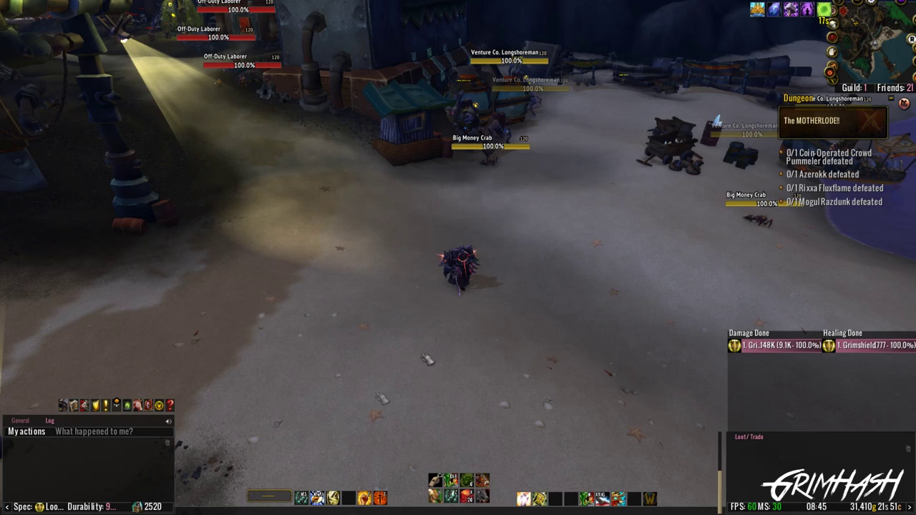
drag(568, 196, 583, 213)
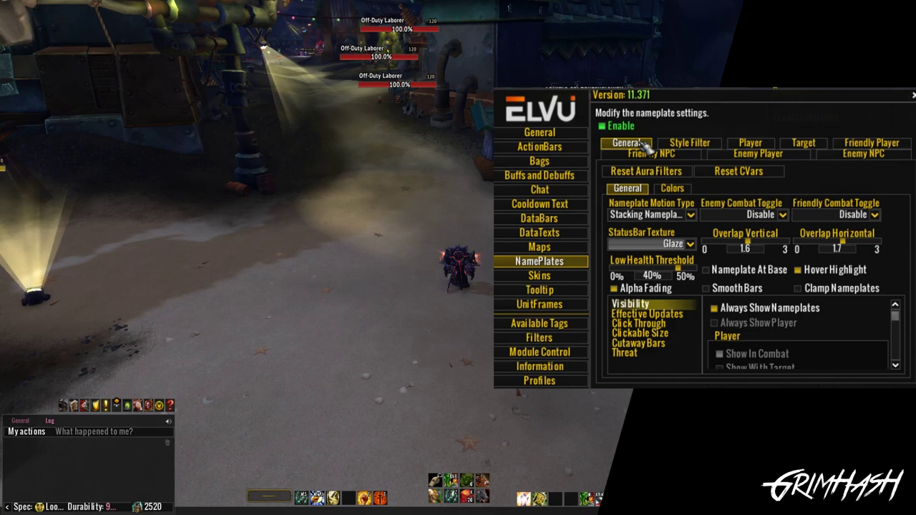
- Look through the nameplate colour settings down to the Selection colours and open the Hostile colour
click(672, 189)
scroll(634, 243, down, 4)
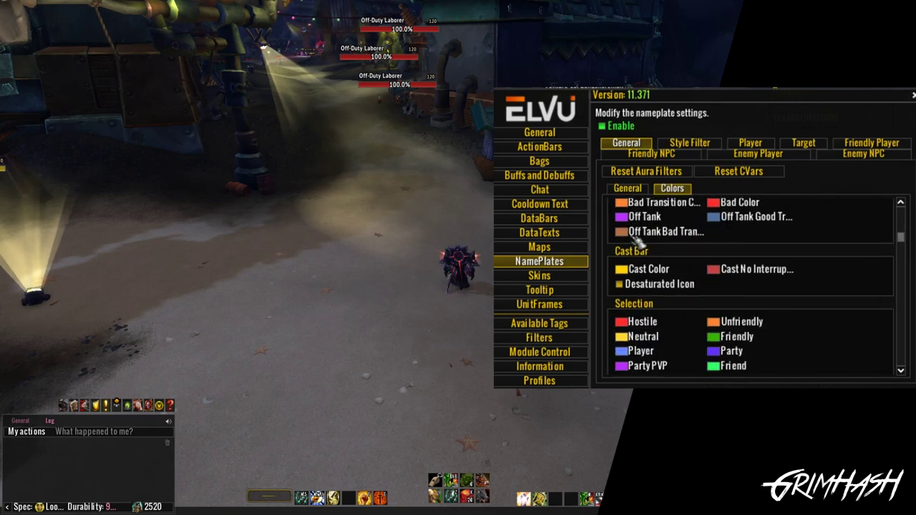
drag(675, 316, 510, 176)
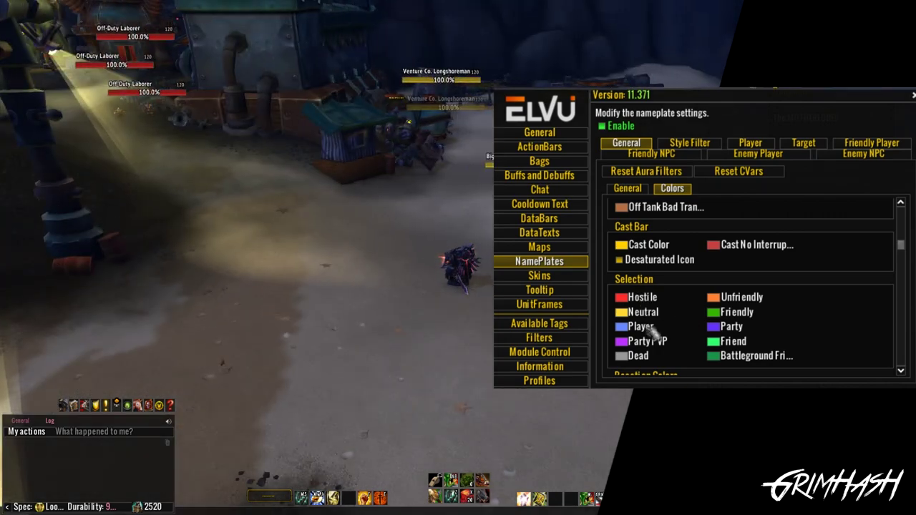
drag(748, 362, 673, 362)
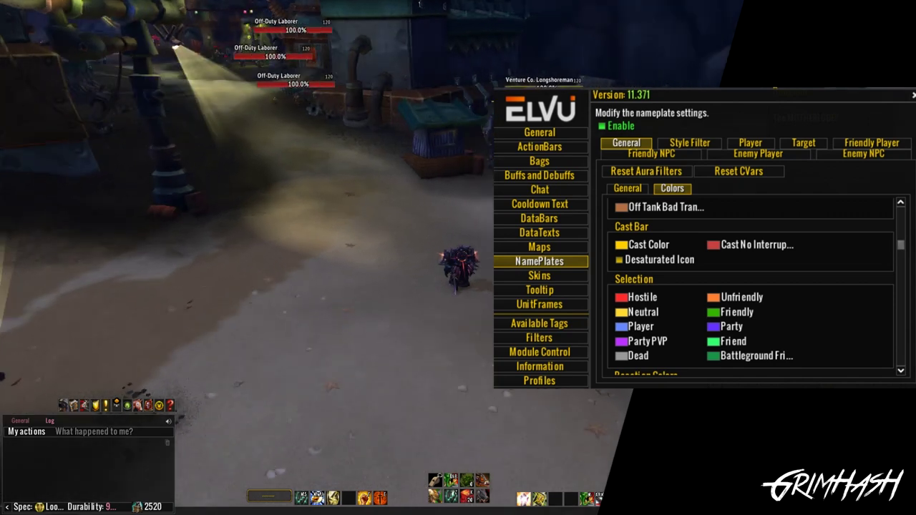
click(622, 297)
mouse_move(396, 252)
mouse_down()
mouse_move(413, 237)
mouse_move(416, 252)
mouse_move(447, 251)
mouse_move(392, 251)
mouse_move(430, 225)
mouse_move(426, 276)
mouse_move(388, 250)
mouse_up()
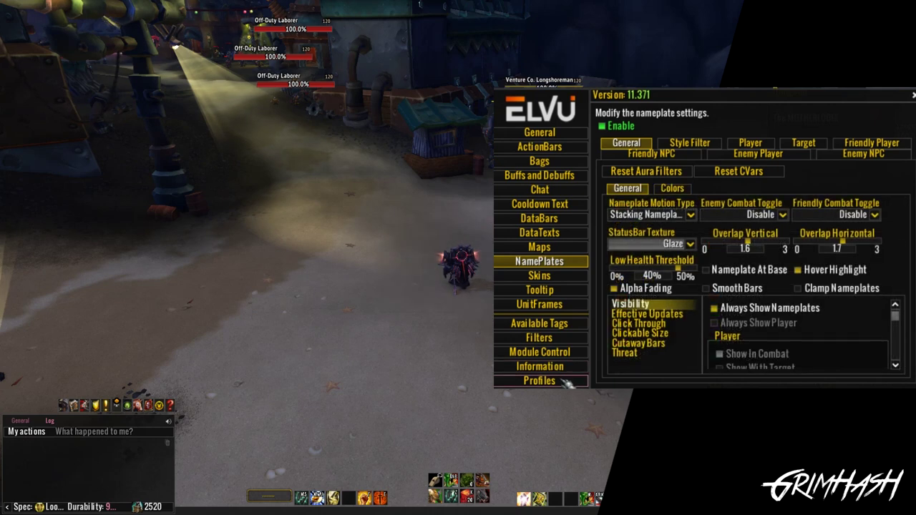
- Look at the profile settings for creating a new empty profile and return to the nameplate settings
click(564, 380)
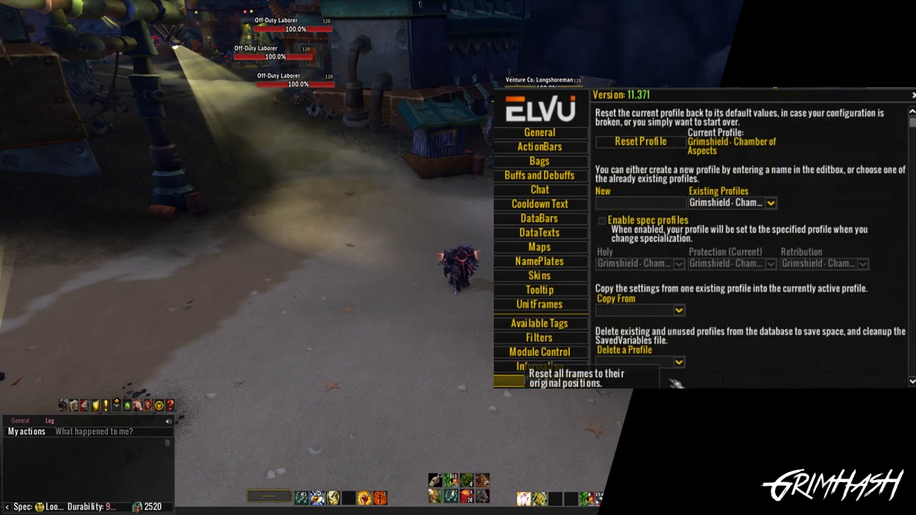
click(628, 207)
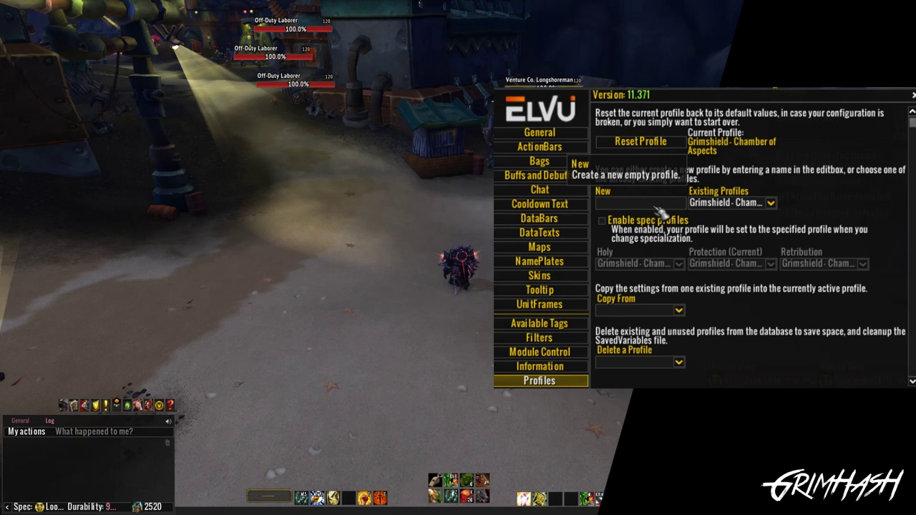
click(558, 262)
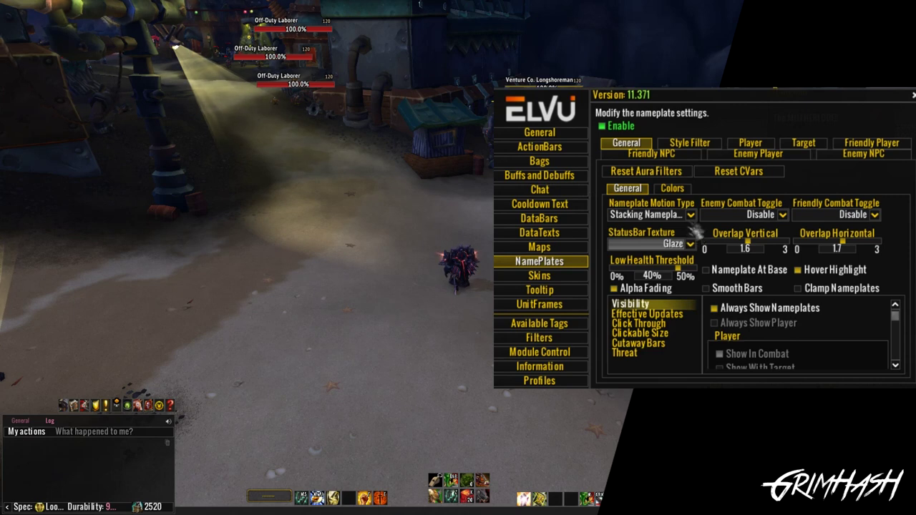
- Set the nameplate motion type to Overlapping Nameplates and target an Off-Duty Laborer among the overlapping nameplates to compare them
click(691, 215)
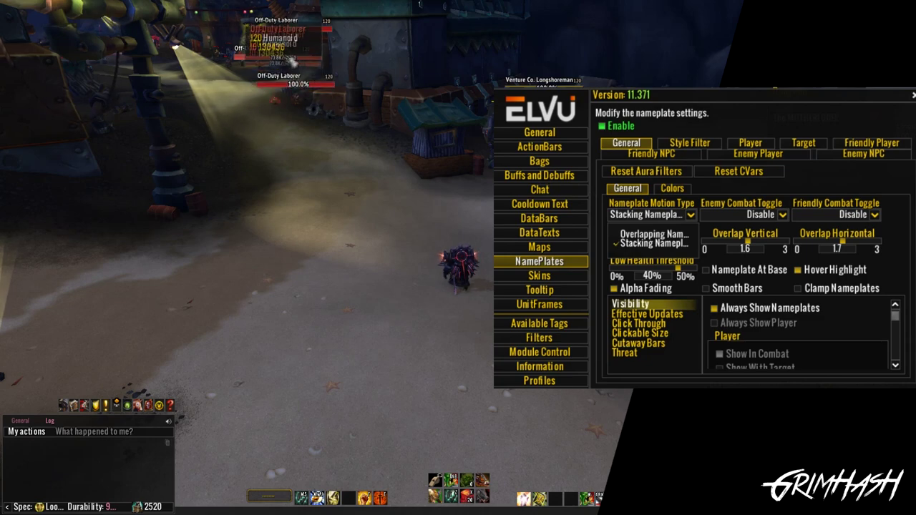
drag(488, 303, 338, 231)
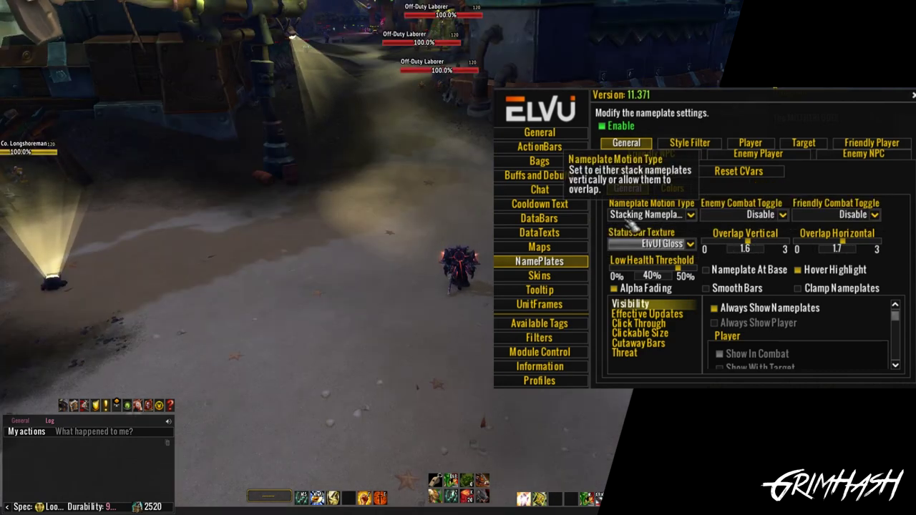
drag(756, 247, 726, 244)
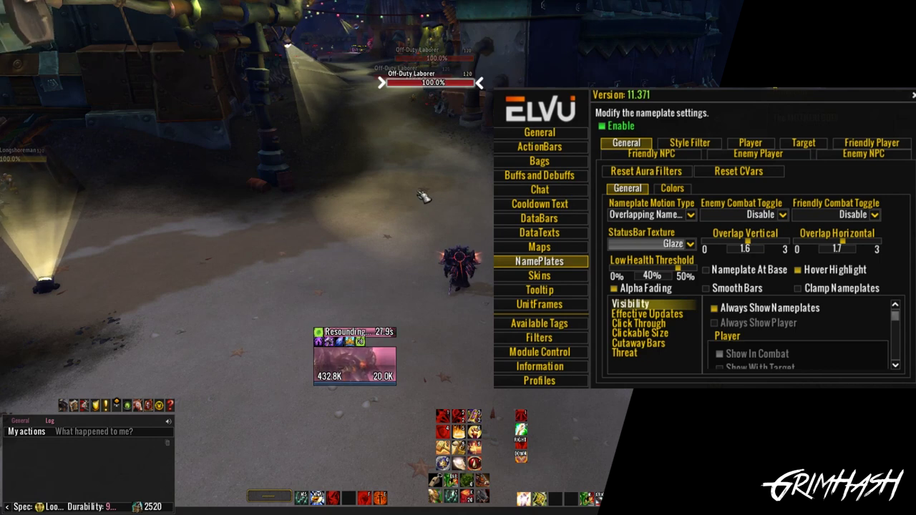
click(423, 163)
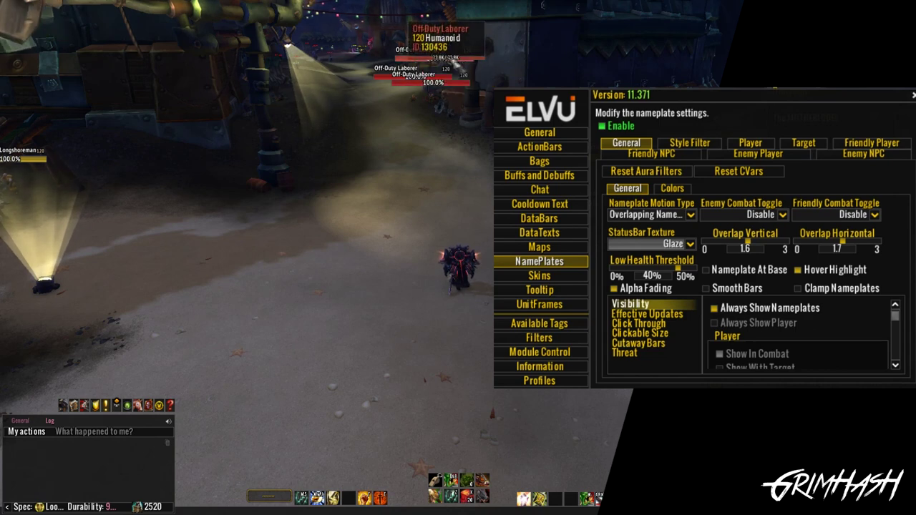
click(463, 84)
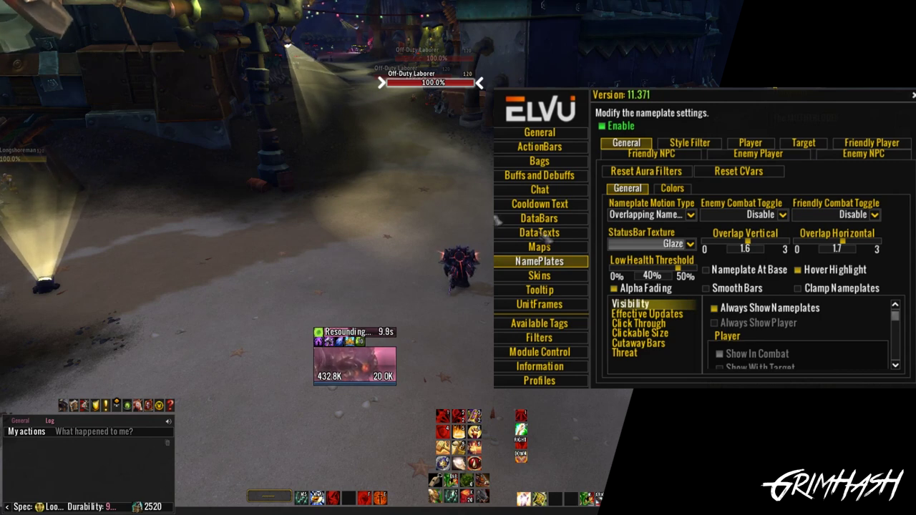
- Set the nameplate motion type to Stacking Nameplates and review the Enemy Combat Toggle options, keeping it on Disable
click(691, 217)
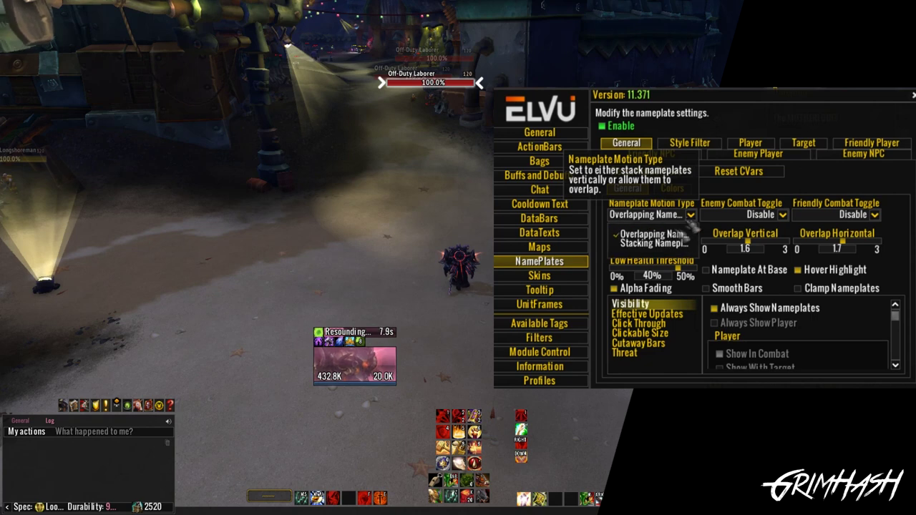
click(666, 246)
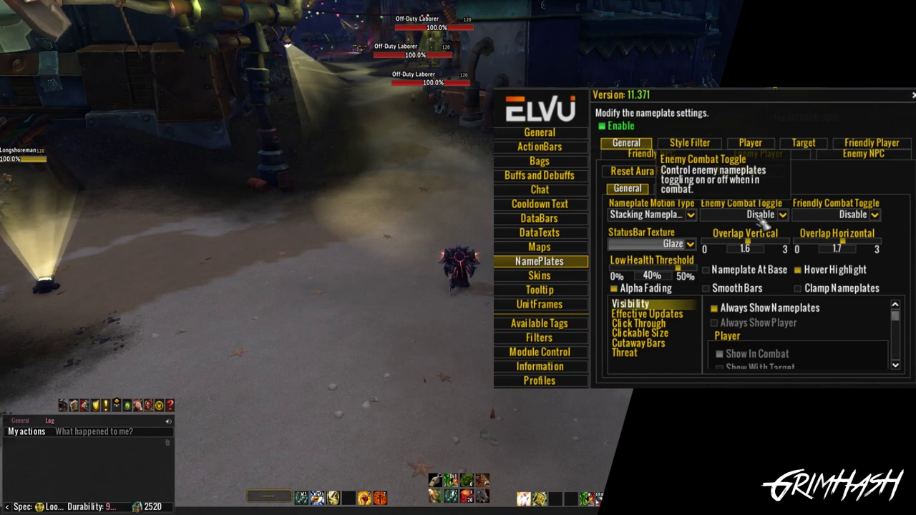
click(784, 216)
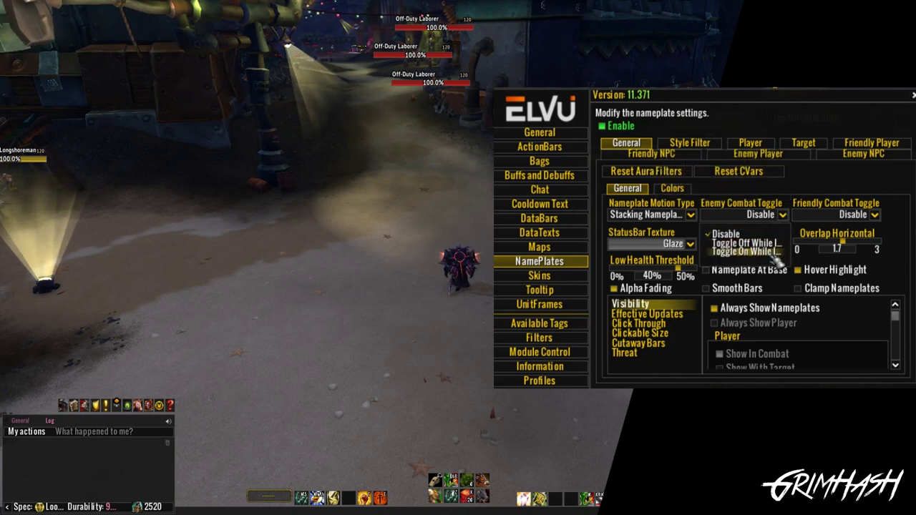
click(788, 217)
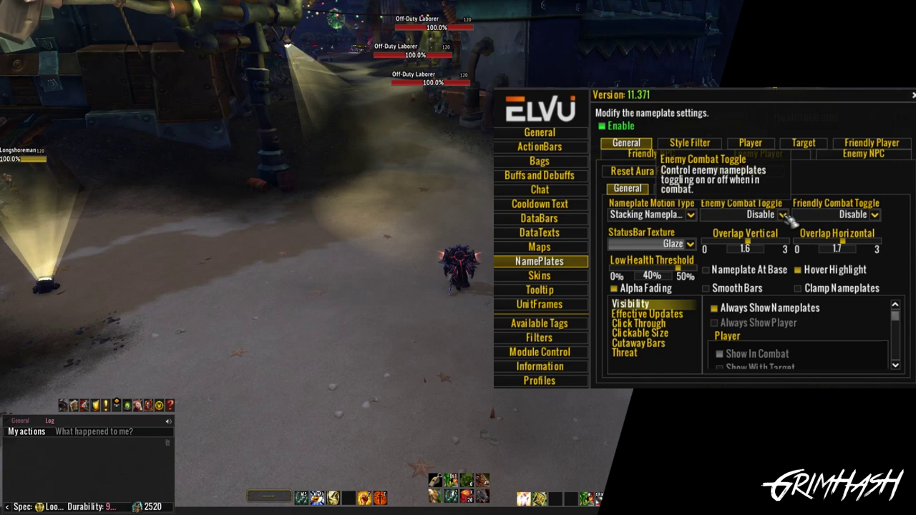
- Turn Always Show Nameplates off and on again to compare how the scene looks
click(714, 308)
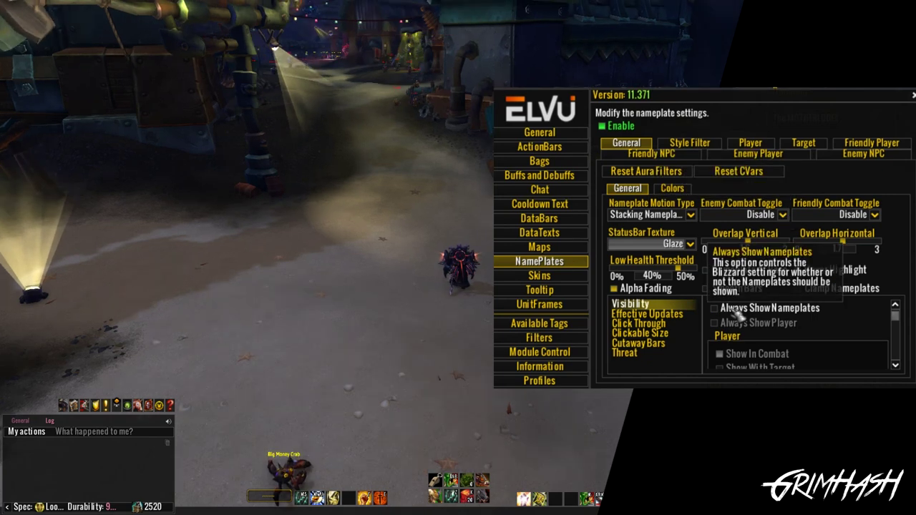
drag(419, 136, 397, 136)
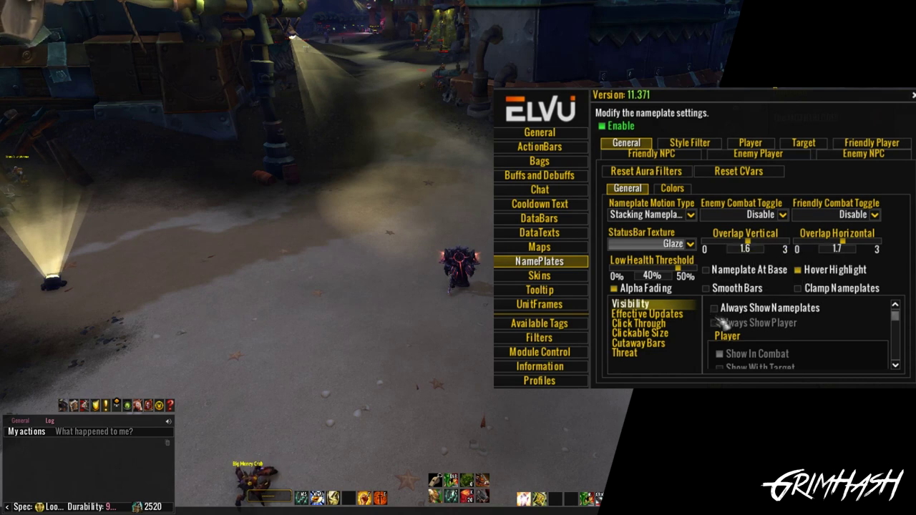
click(714, 308)
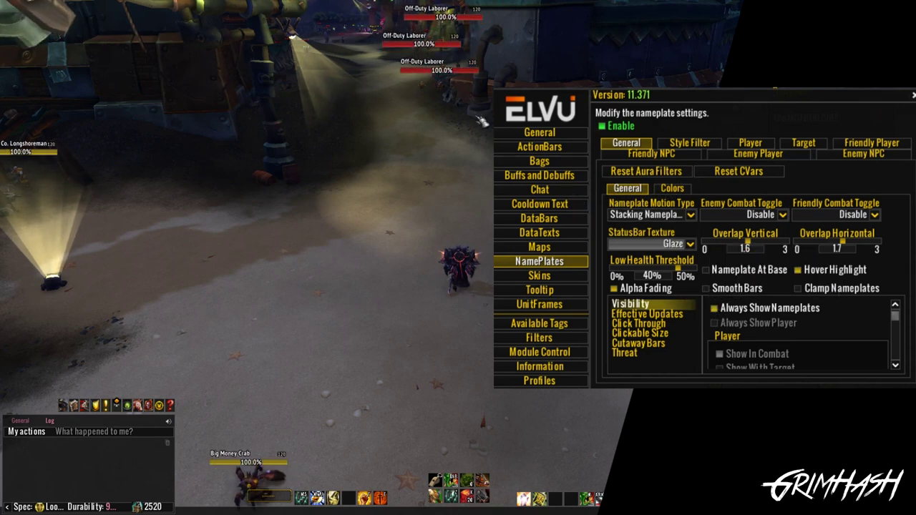
- Try the Smooth v2 and Details Vidro status bar textures on the nameplates and settle on ElvUI Gloss
click(691, 245)
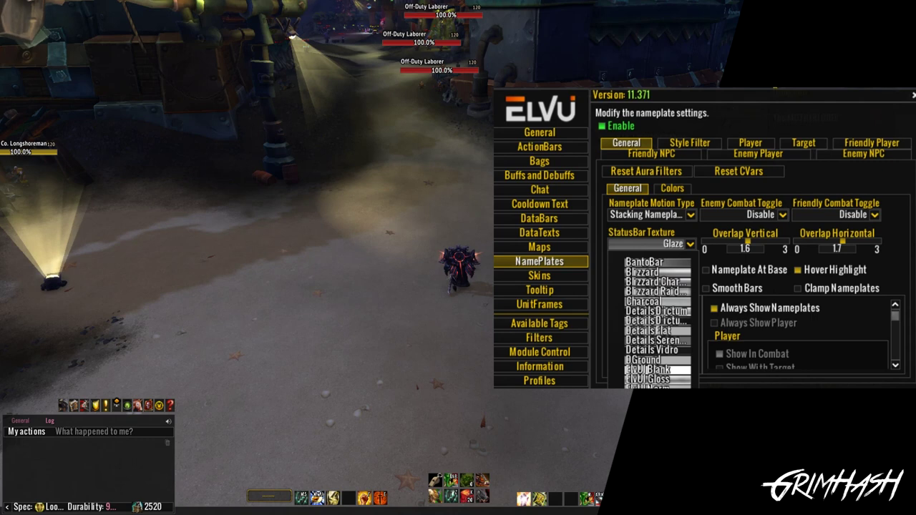
click(666, 387)
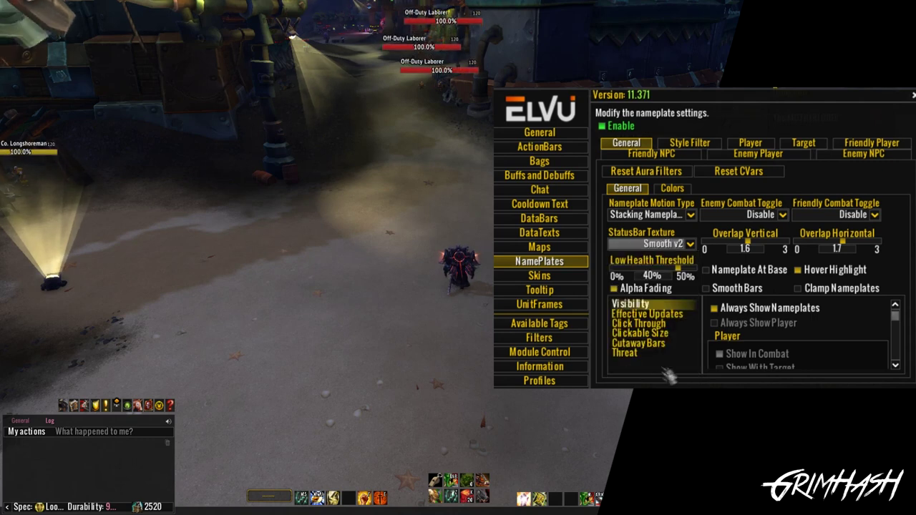
click(691, 245)
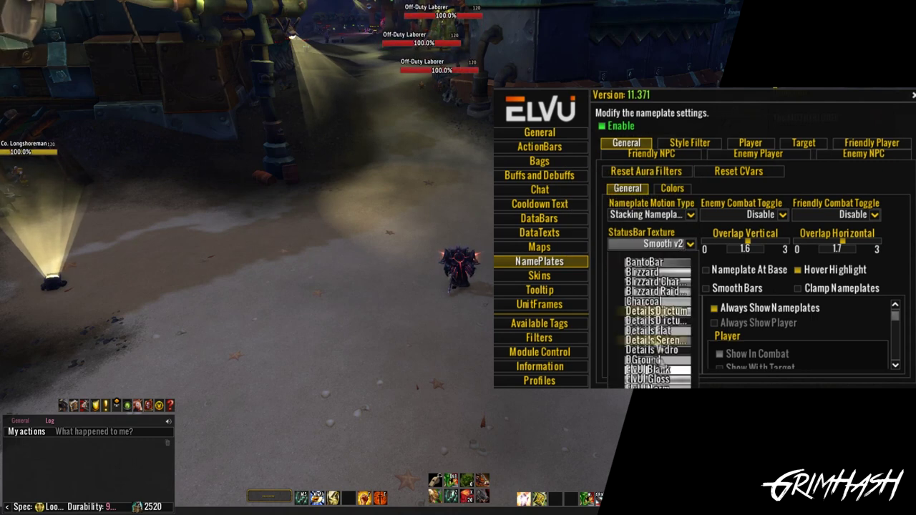
click(659, 355)
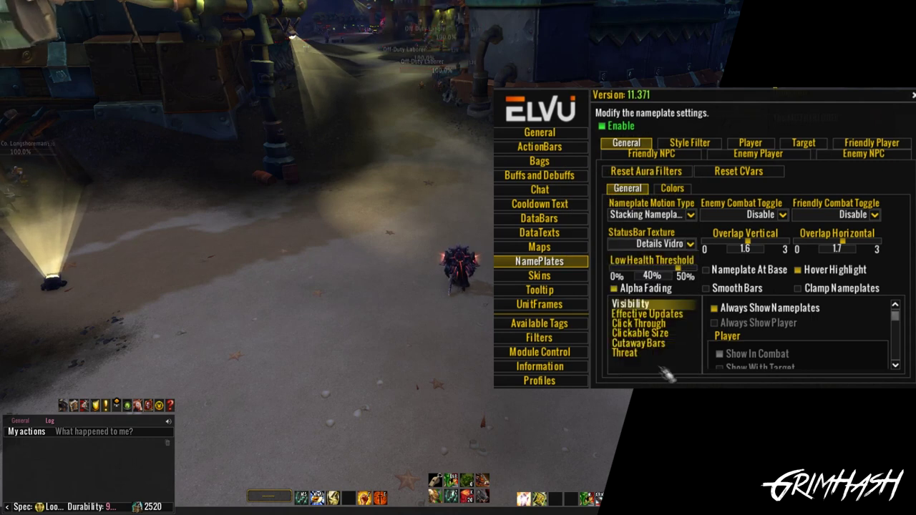
click(691, 245)
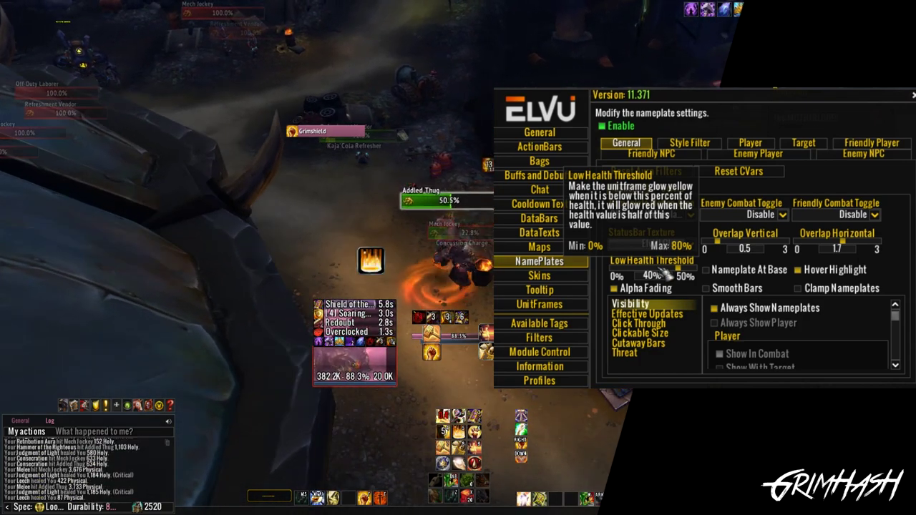
- Cycle between enemy targets in combat to examine their nameplates with the low health threshold
key(Tab)
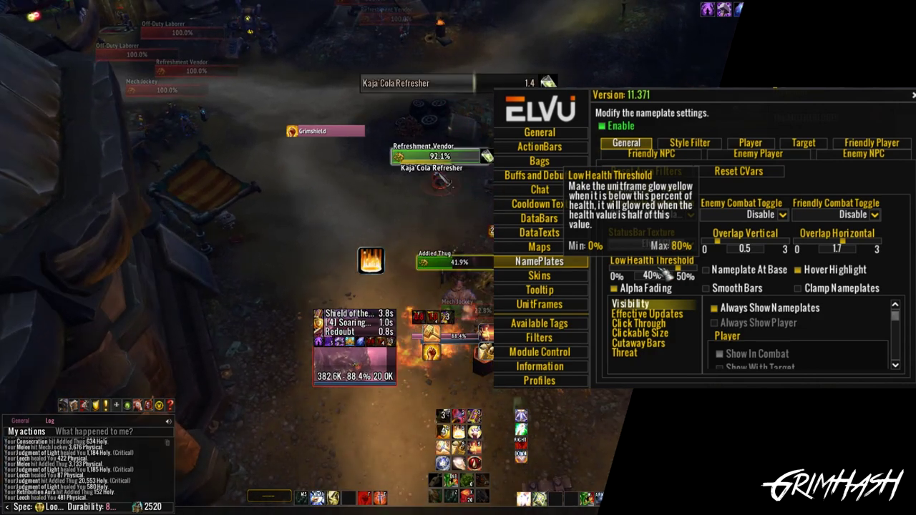
key(Tab)
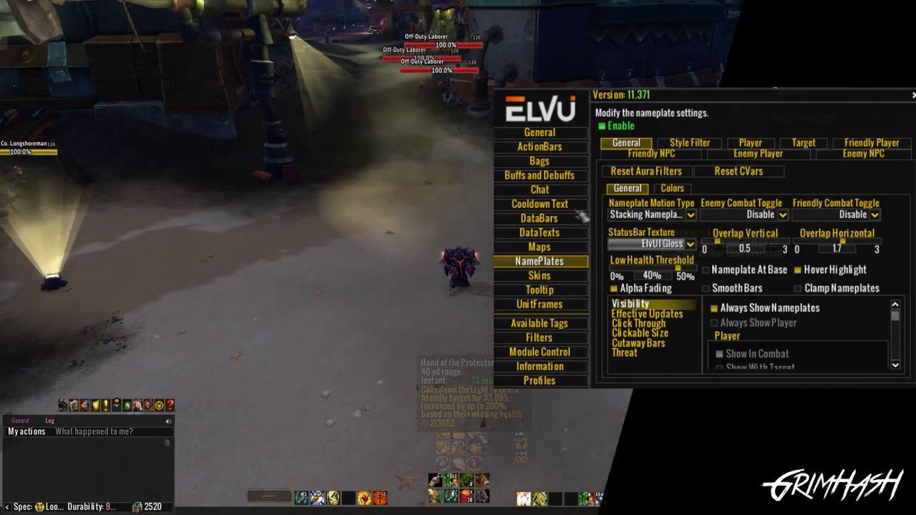
- Turn Nameplate At Base on and off again to compare nameplate positions on the beach enemies
key(d)
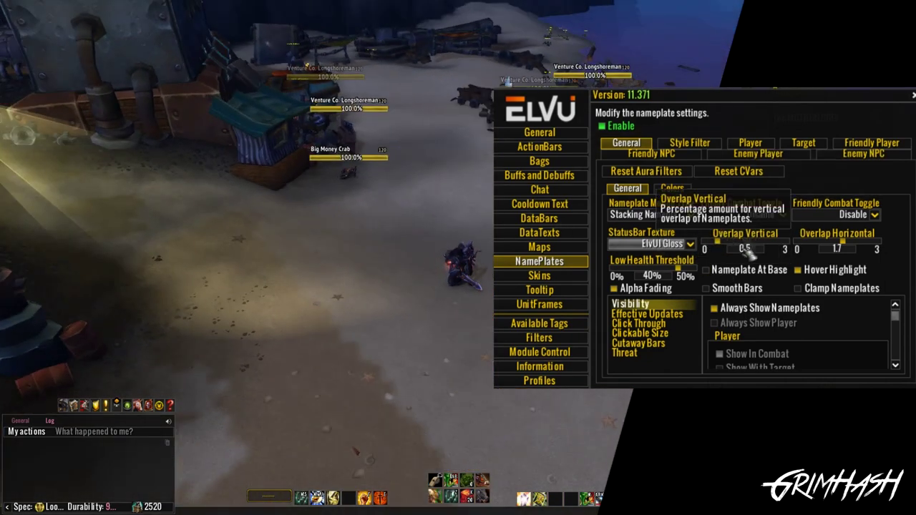
click(748, 272)
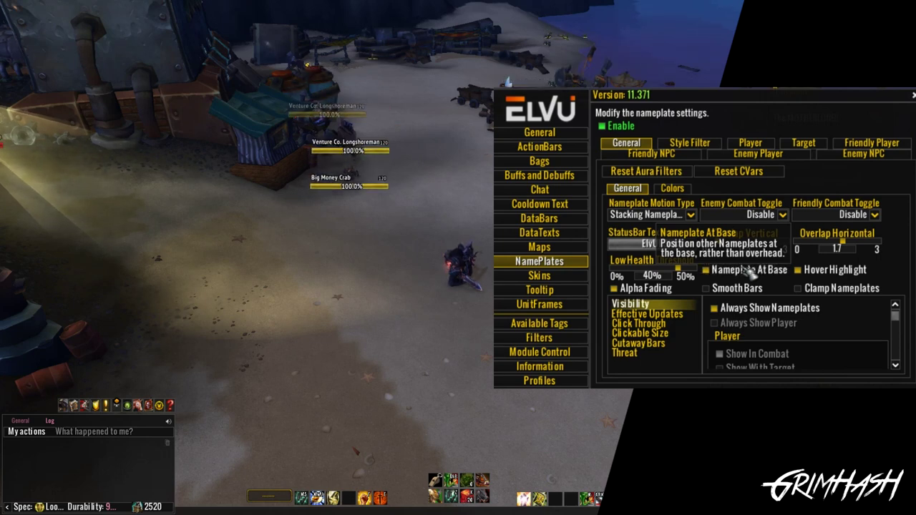
click(749, 271)
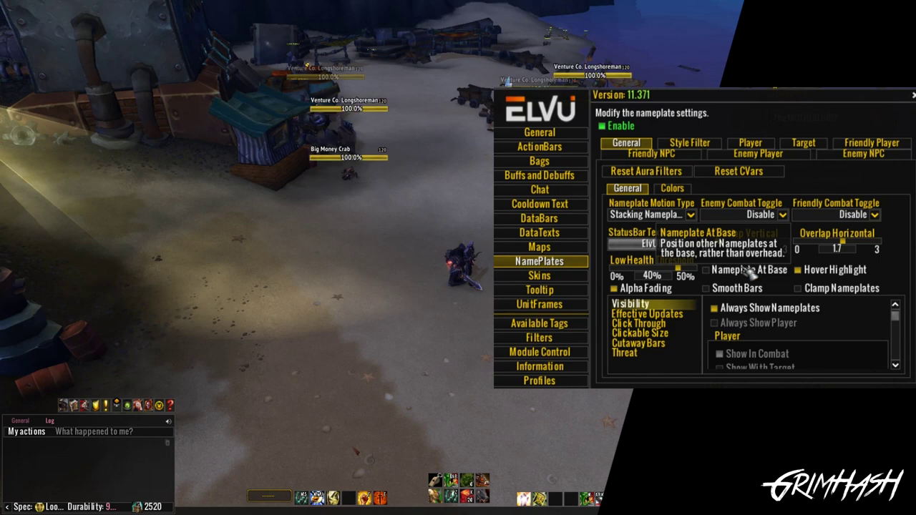
- Face the Off-Duty Laborers again and enable Clamp Nameplates
drag(344, 258, 236, 257)
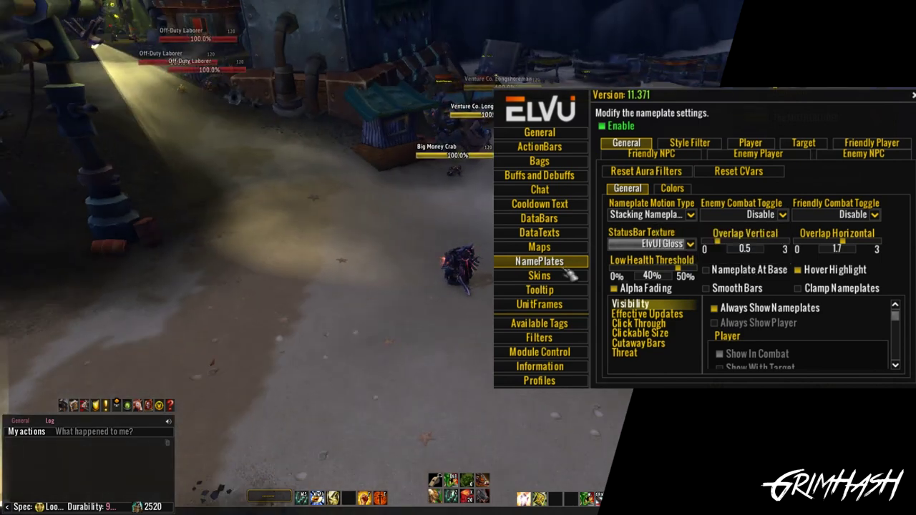
click(822, 287)
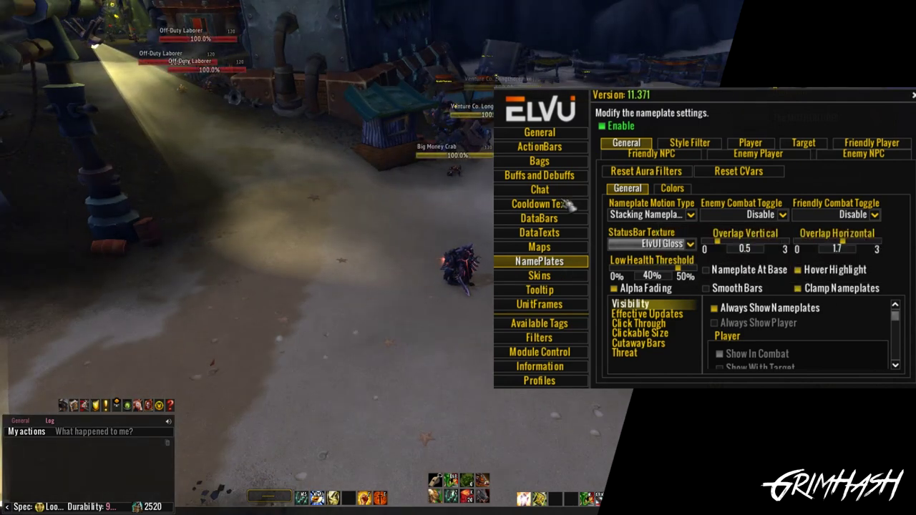
- Target the Big Money Crab, turn the camera away to examine its clamped nameplate, and disable Clamp Nameplates
click(453, 163)
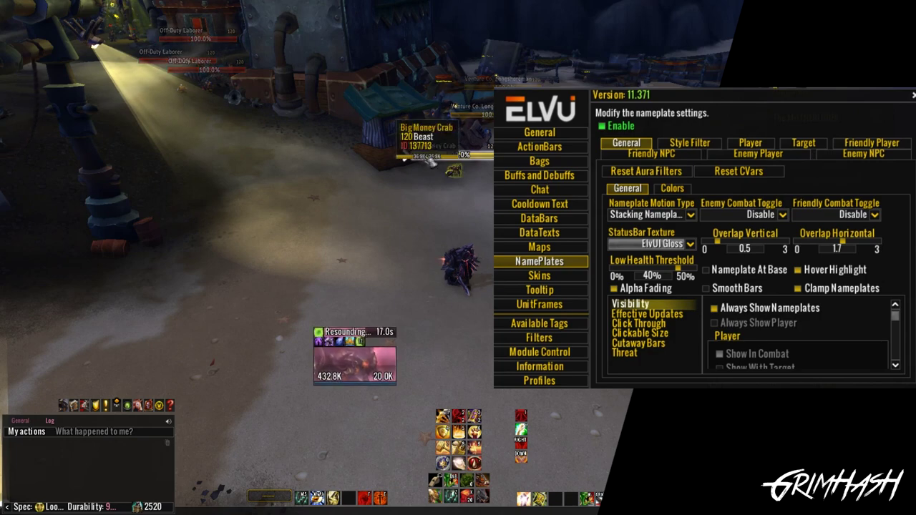
drag(453, 164, 694, 121)
drag(633, 192, 590, 203)
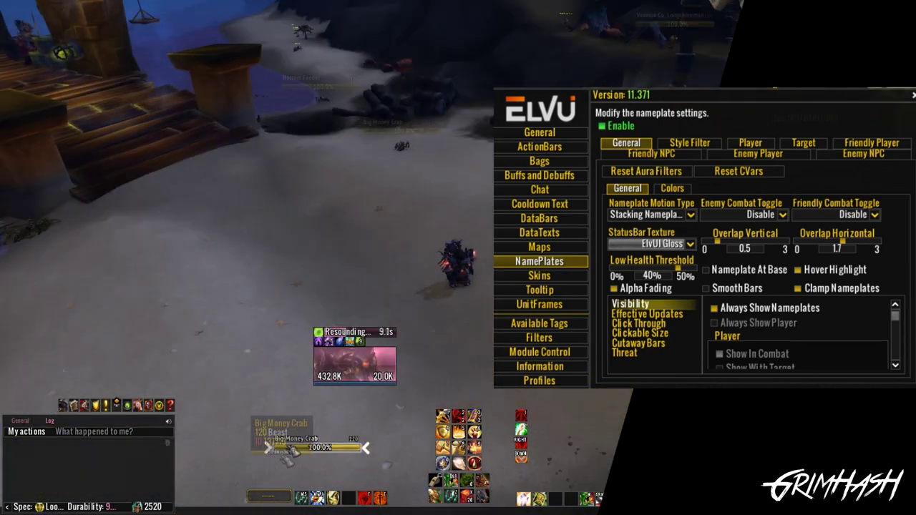
drag(232, 243, 330, 219)
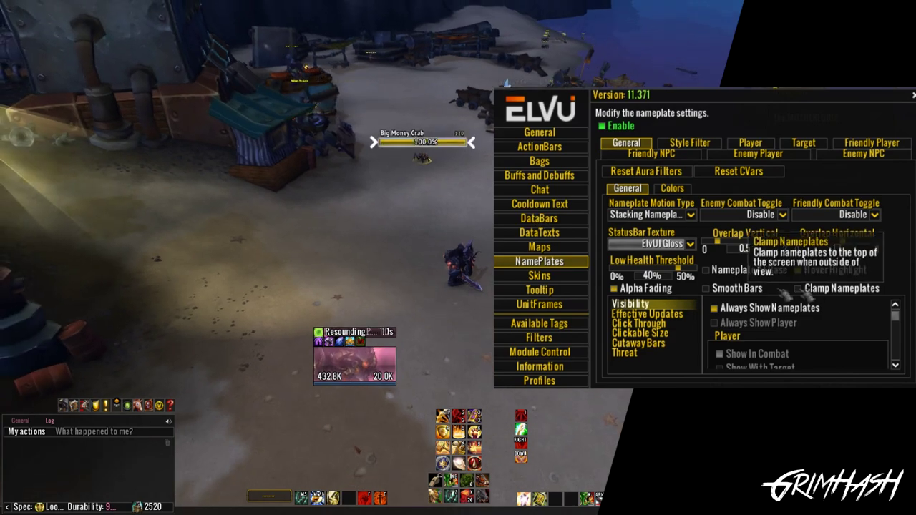
- Turn the camera away from the Big Money Crab and back to compare its nameplate's behaviour with clamping off
drag(261, 201, 466, 201)
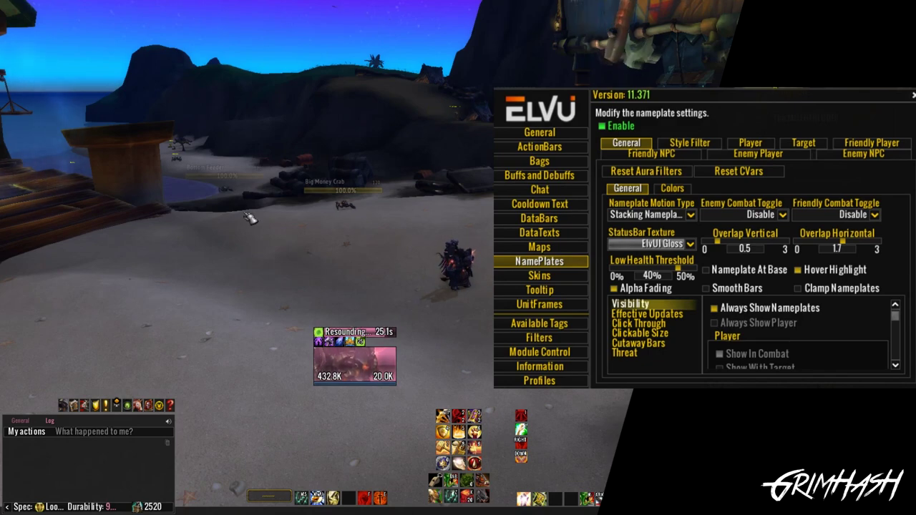
drag(250, 224, 466, 225)
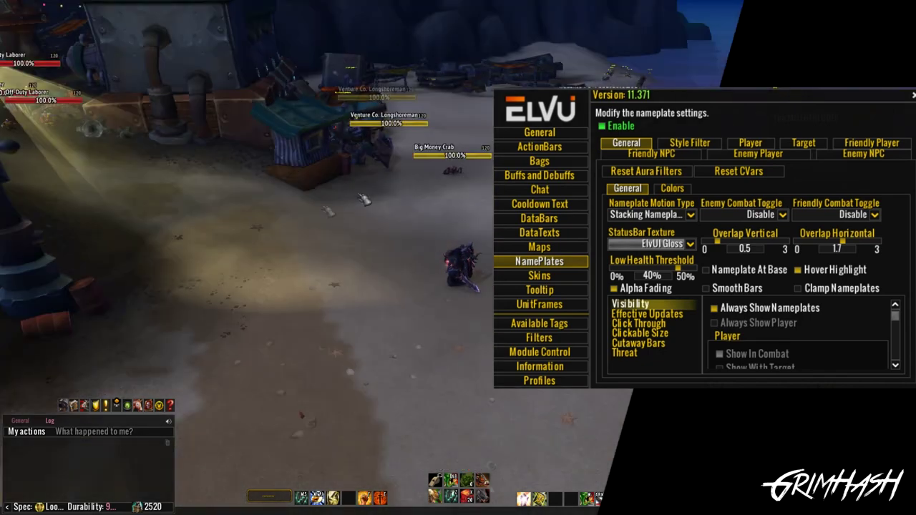
drag(462, 163, 423, 163)
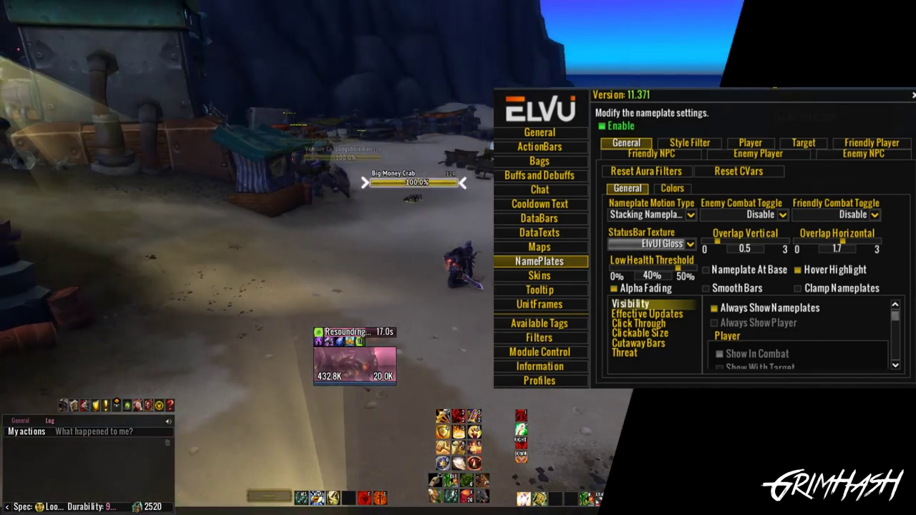
drag(440, 242, 358, 242)
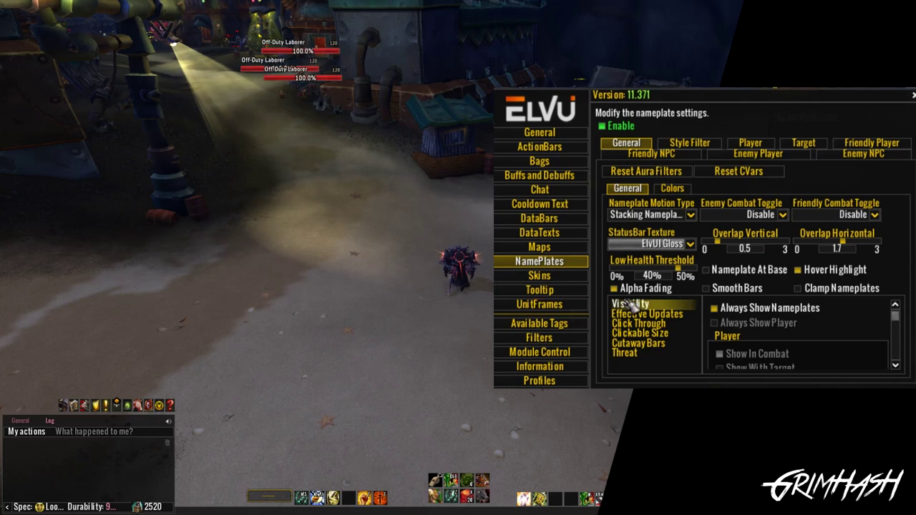
drag(444, 358, 362, 358)
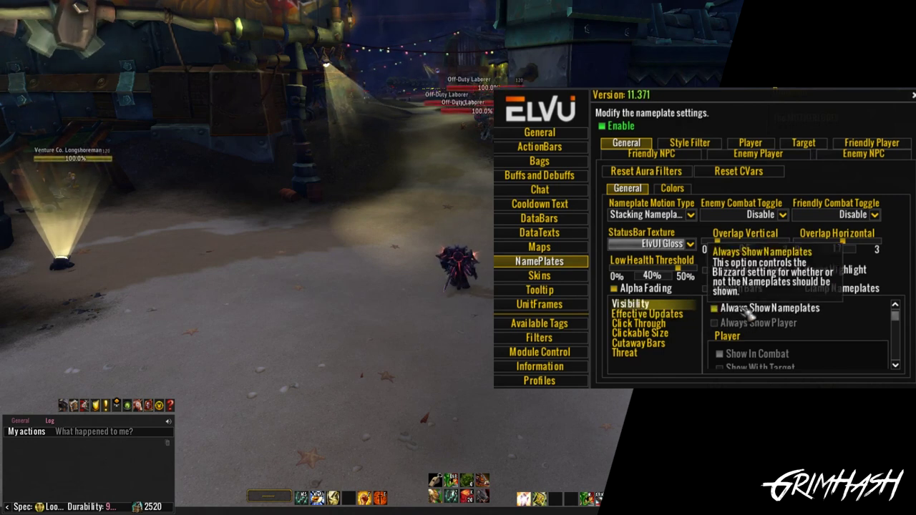
- Examine the nameplate Visibility options for the player and for unit types such as guardians, minions, NPCs, pets and totems
scroll(809, 326, down, 5)
scroll(815, 323, up, 5)
scroll(814, 323, down, 4)
scroll(726, 349, down, 1)
scroll(727, 348, down, 1)
scroll(745, 346, up, 4)
scroll(745, 316, down, 6)
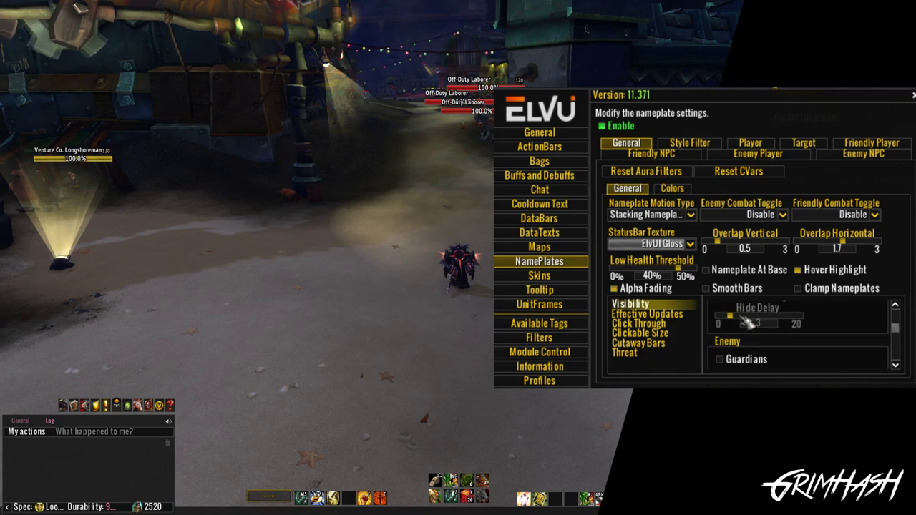
scroll(752, 347, down, 3)
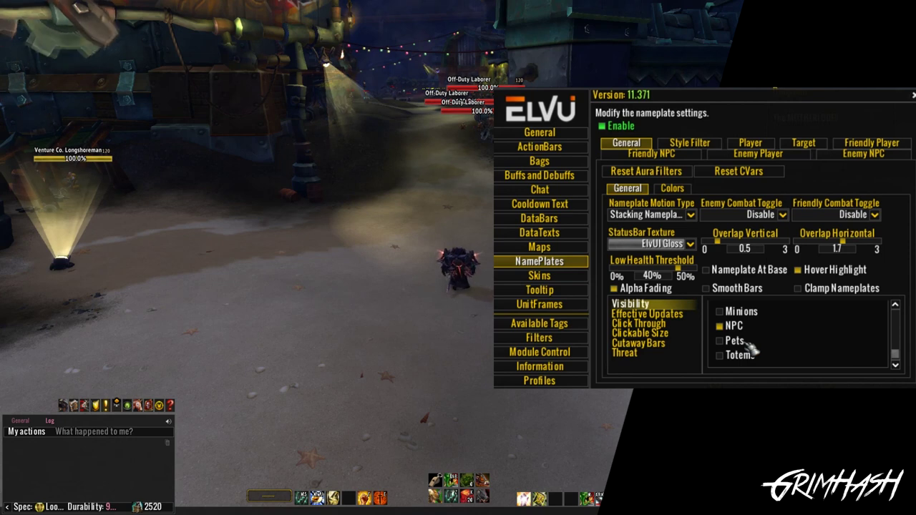
scroll(752, 348, up, 3)
scroll(752, 347, down, 1)
scroll(752, 347, up, 1)
scroll(752, 347, down, 3)
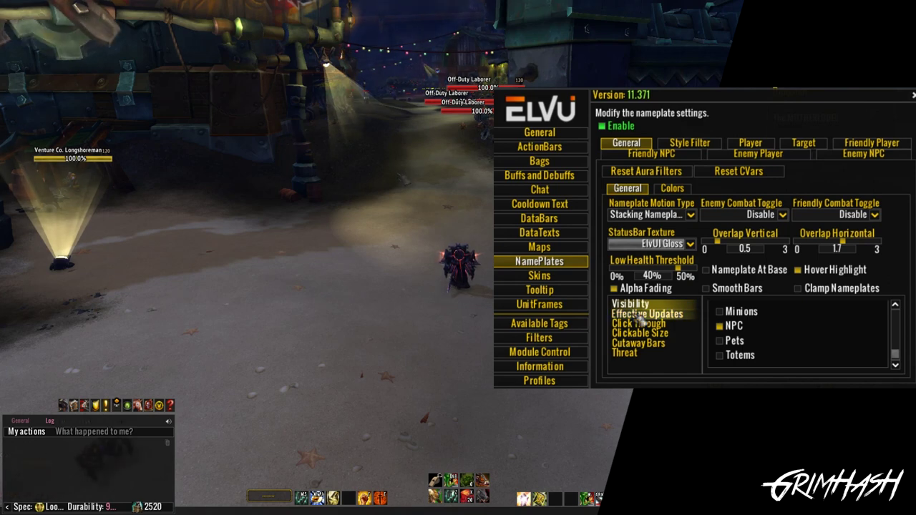
- Read the Effective Updates warning with its Health, Power and Aura options, and view the Click Through settings
click(654, 318)
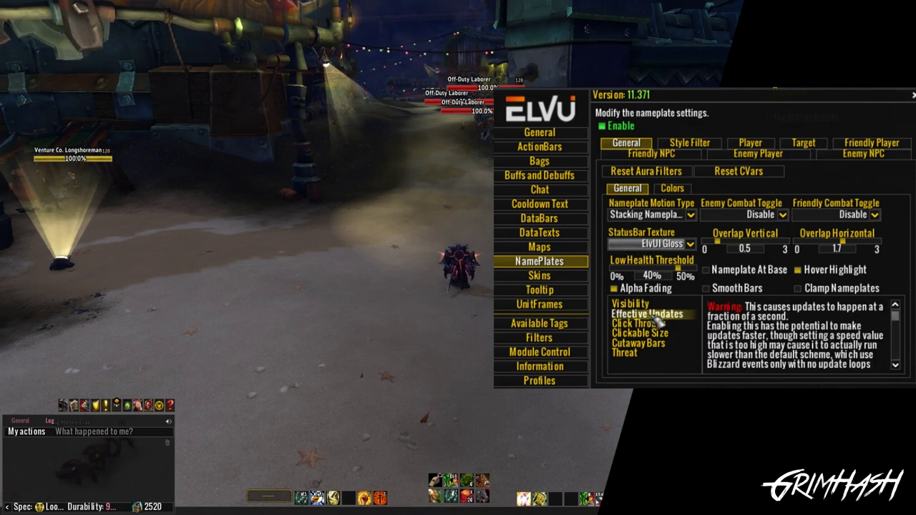
scroll(725, 344, down, 3)
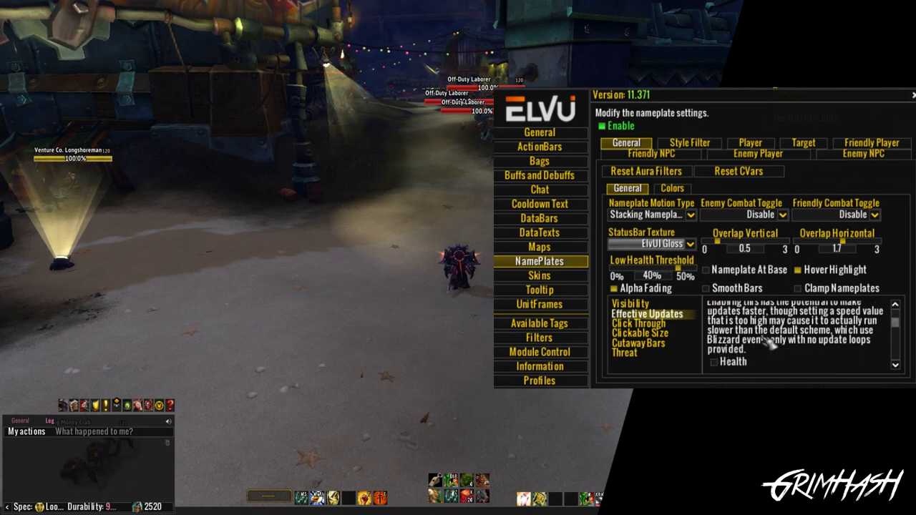
scroll(779, 344, up, 3)
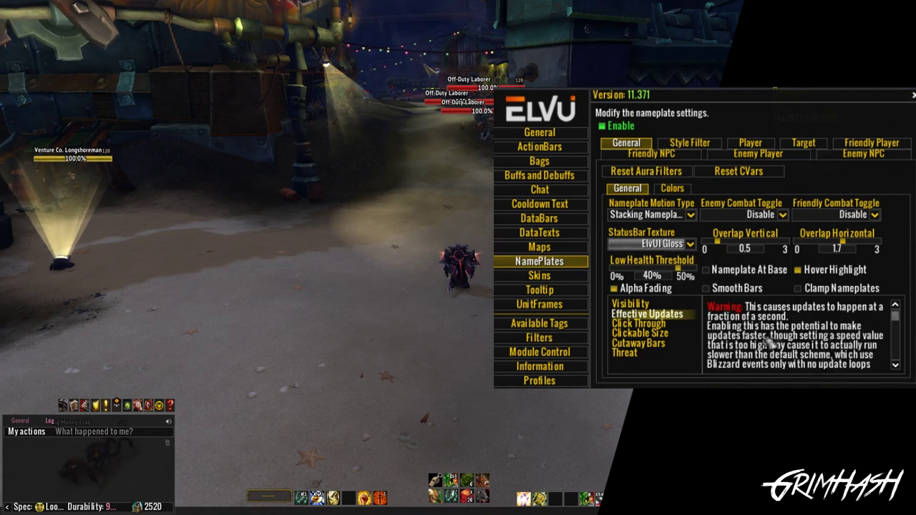
scroll(766, 347, down, 3)
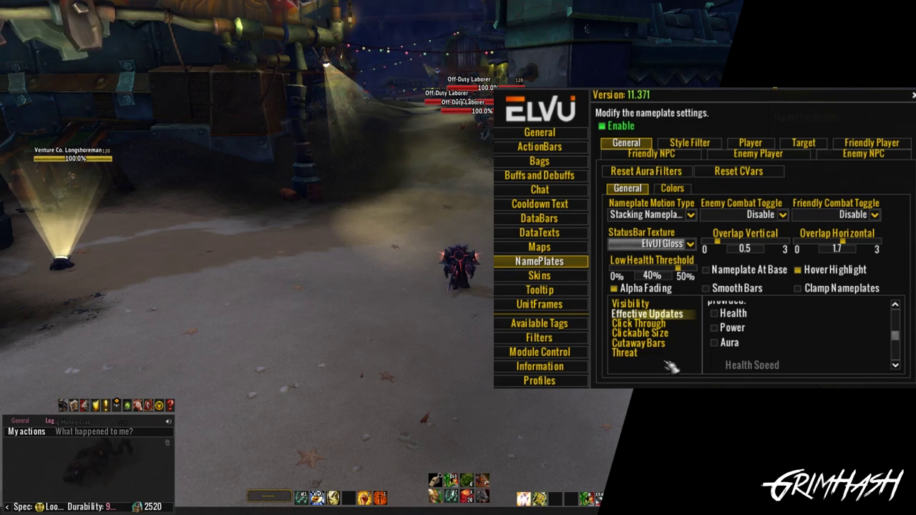
click(645, 324)
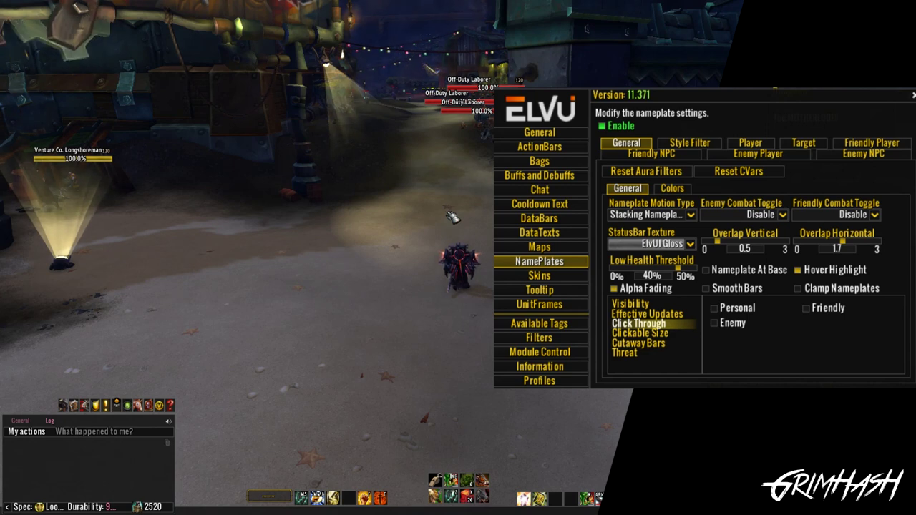
- In the enemy Clickable Size settings, try a Clickable Height of 75, settle on 40, and set the Clickable Width to 182
click(640, 333)
scroll(827, 338, up, 8)
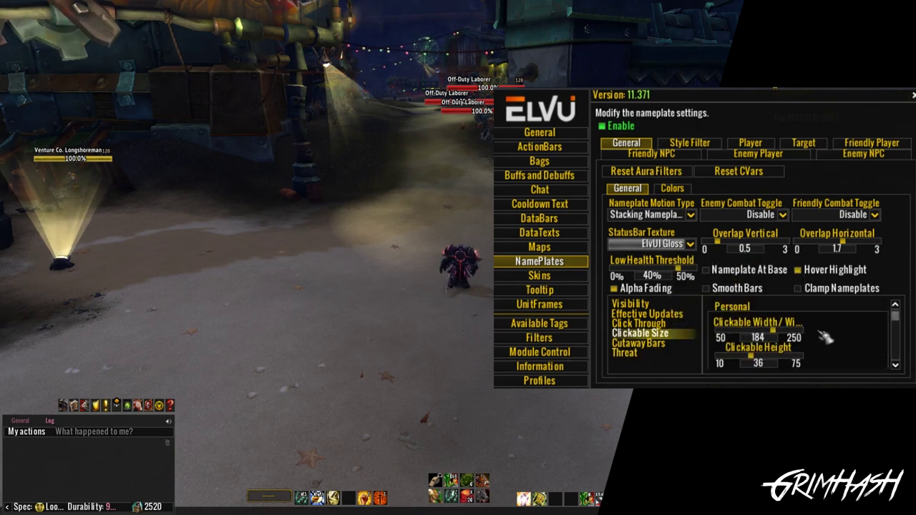
scroll(831, 333, down, 7)
scroll(857, 329, down, 2)
scroll(837, 340, down, 1)
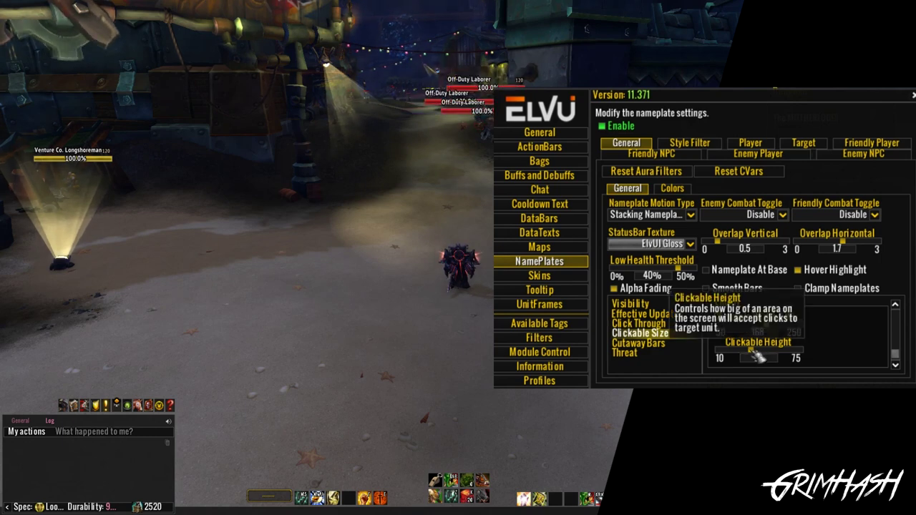
drag(749, 350, 813, 358)
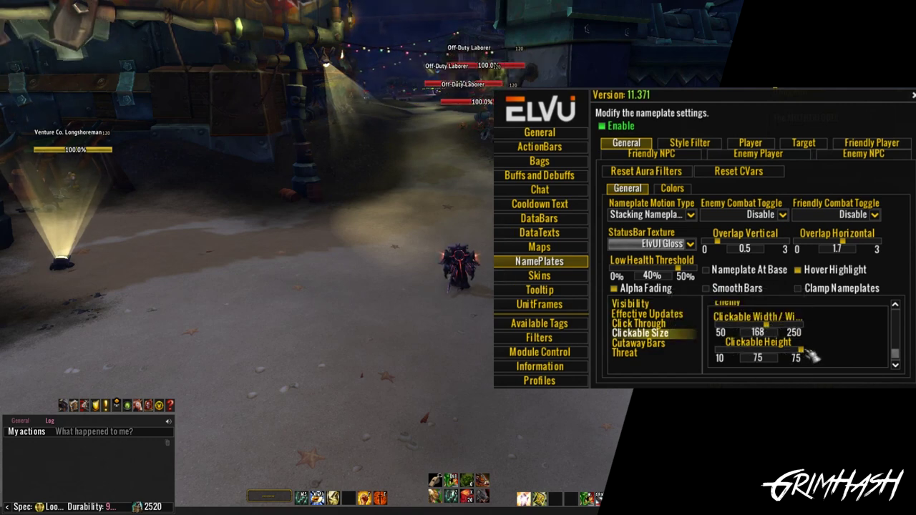
drag(802, 352, 771, 348)
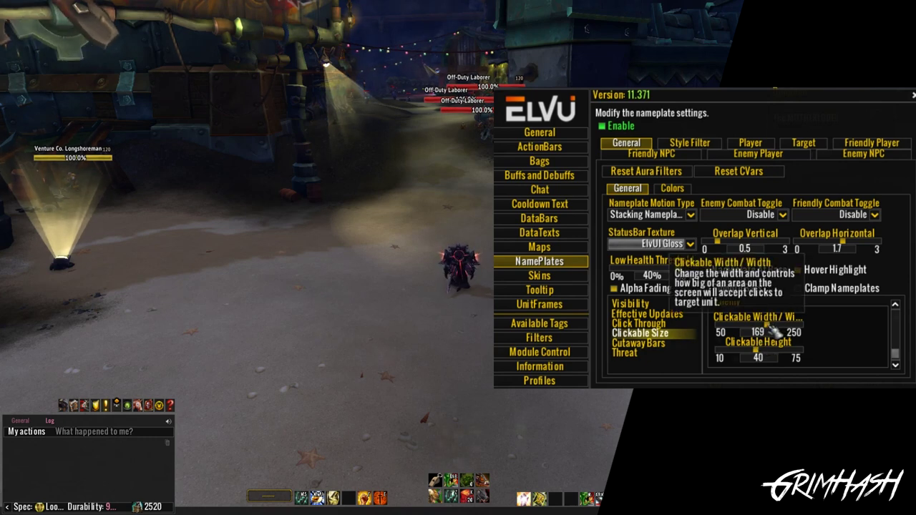
drag(779, 331, 775, 331)
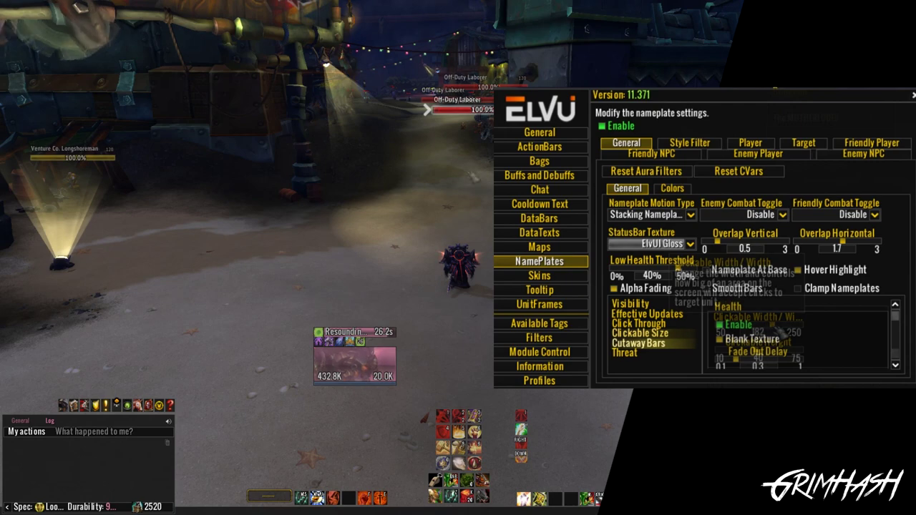
- With the Cutaway Bars settings open, approach an Off-Duty Laborer and start combat using Avenger's Shield and Judgment
key(w)
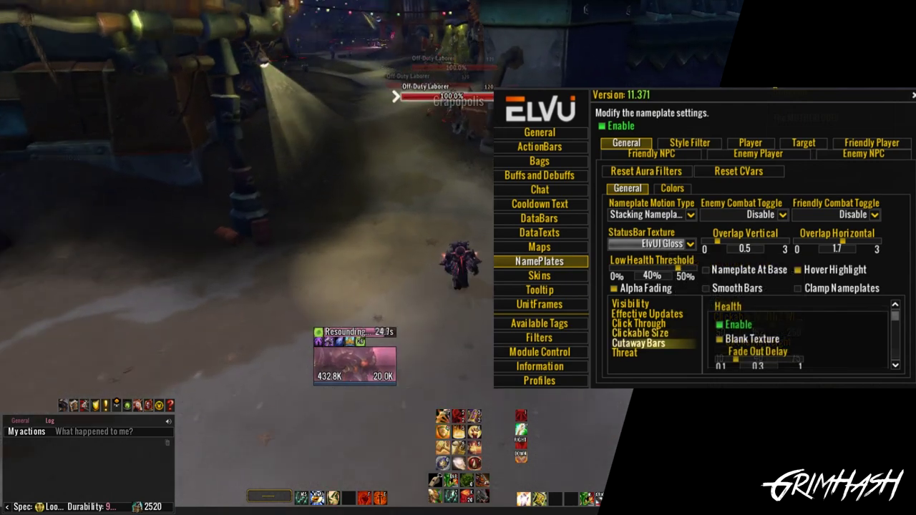
key(w)
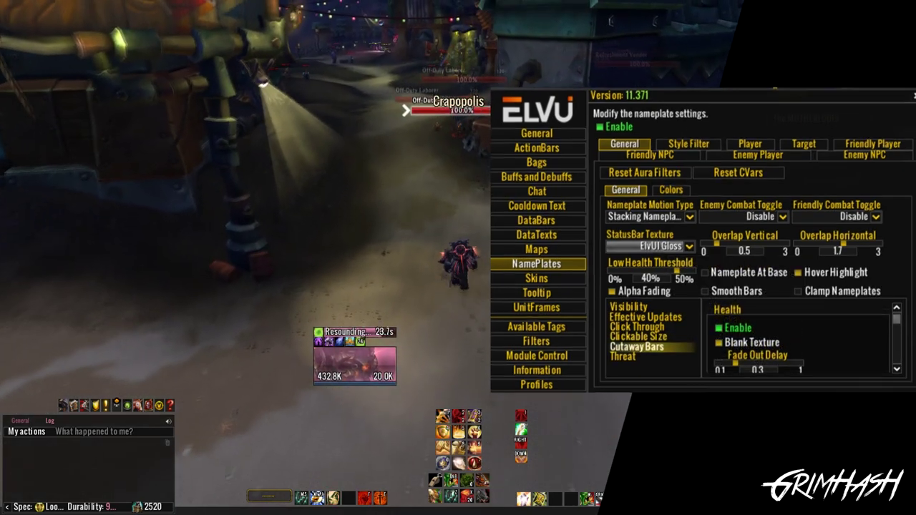
key(4)
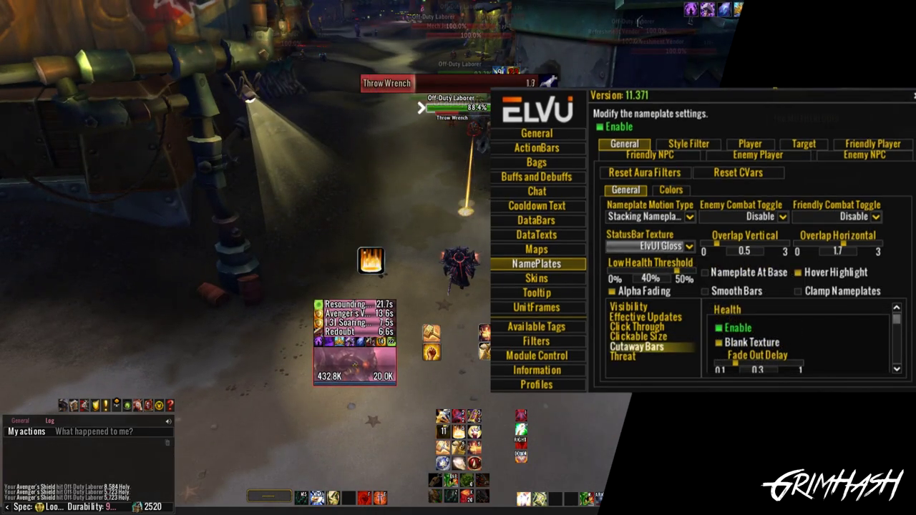
key(w)
key(w)
key(1)
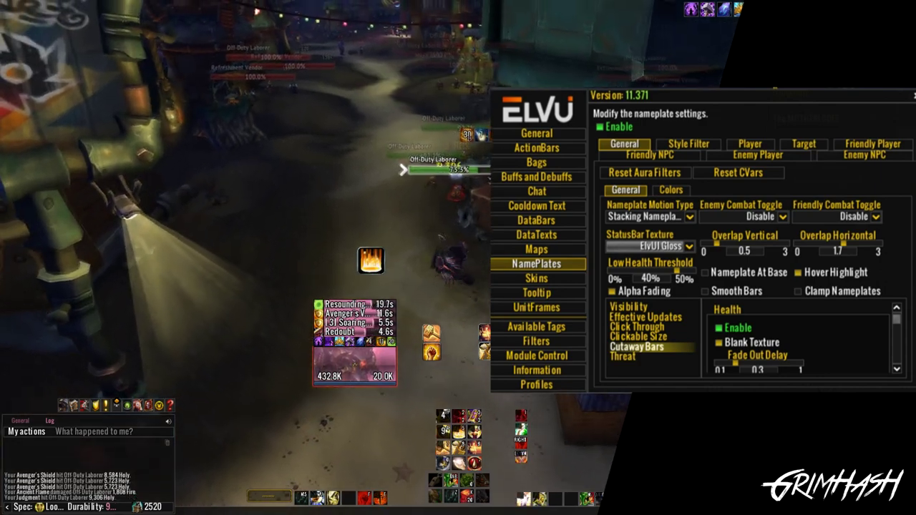
- Kill the first Off-Duty Laborer with Consecration and Hammer of the Righteous to examine the cutaway effect on its health bar
key(2)
key(s)
key(3)
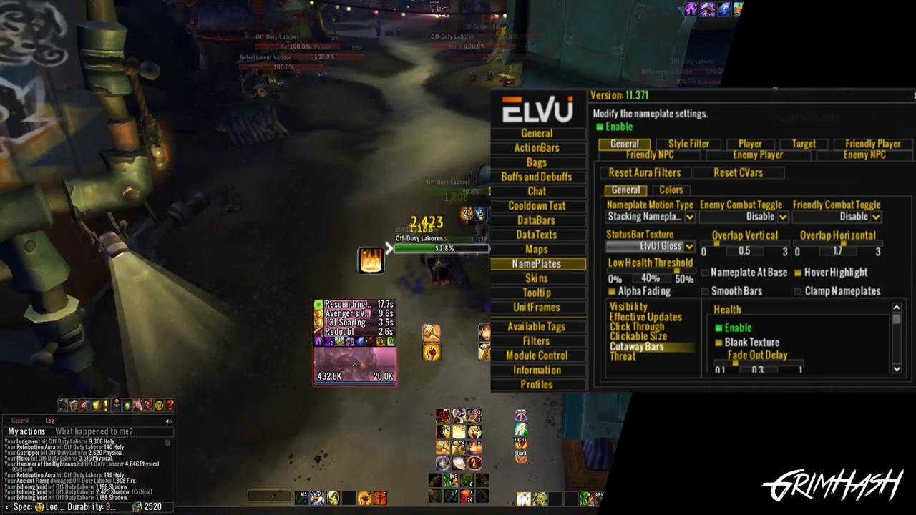
key(s)
key(s)
key(1)
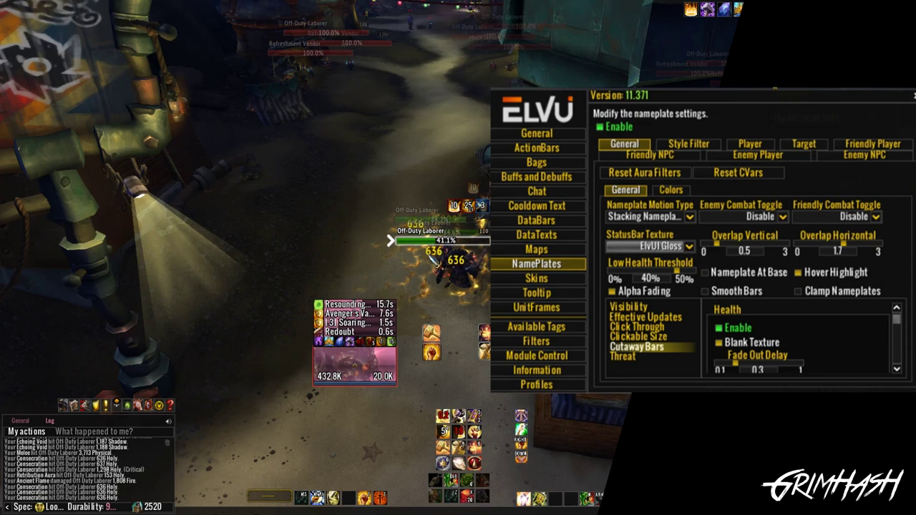
key(2)
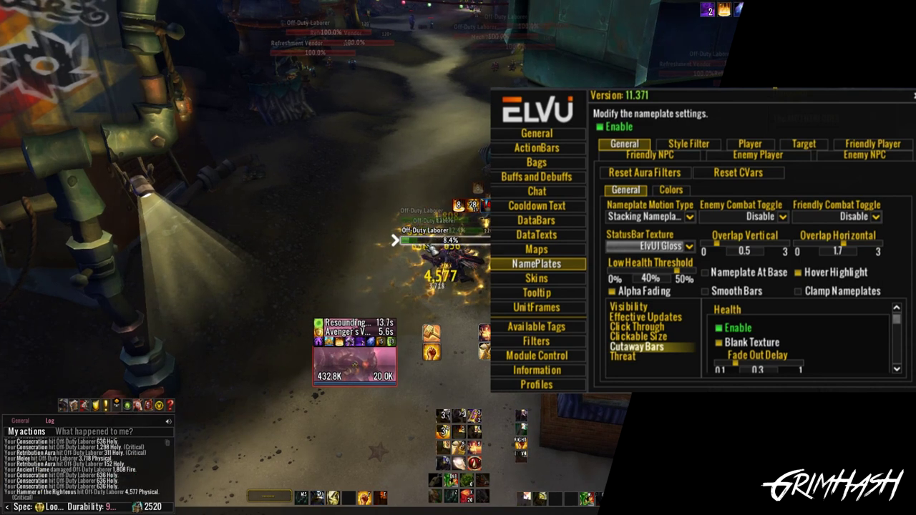
key(2)
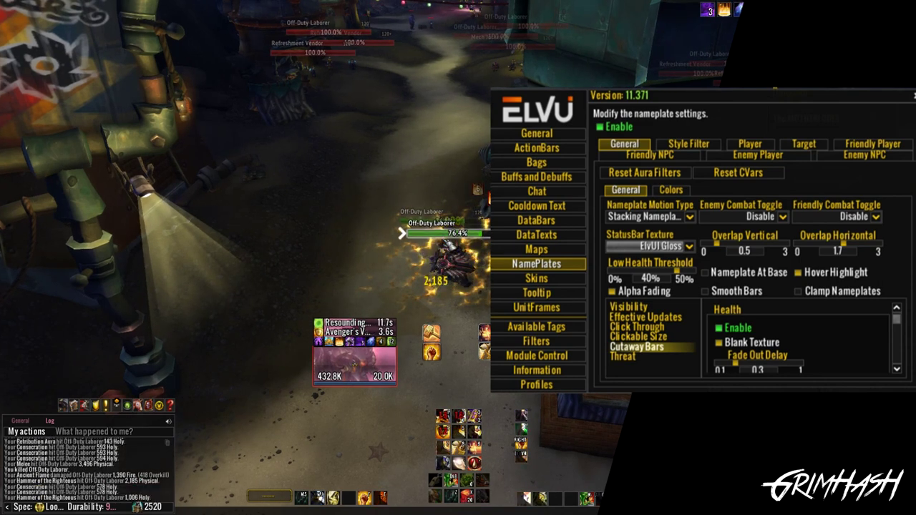
- Damage the other Off-Duty Laborers with Avenger's Shield and Judgment to compare the cutaway effect on their nameplates
key(a)
key(3)
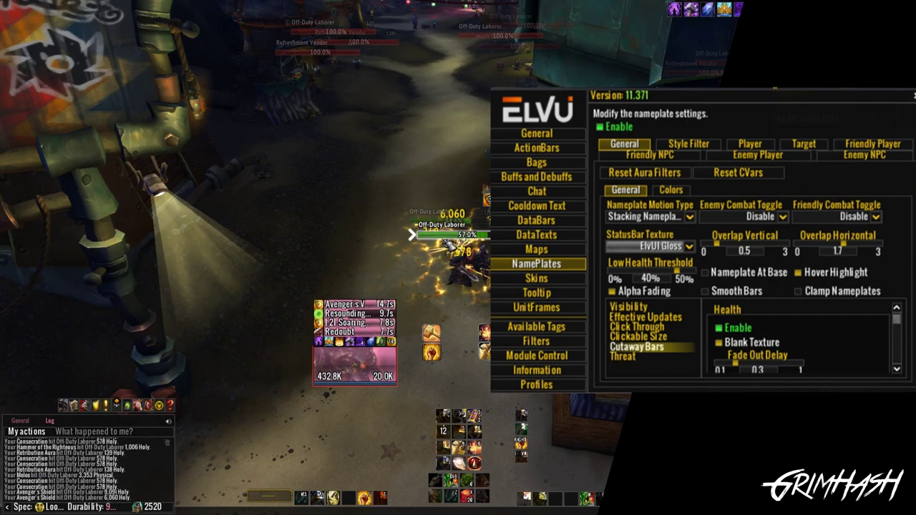
key(d)
key(4)
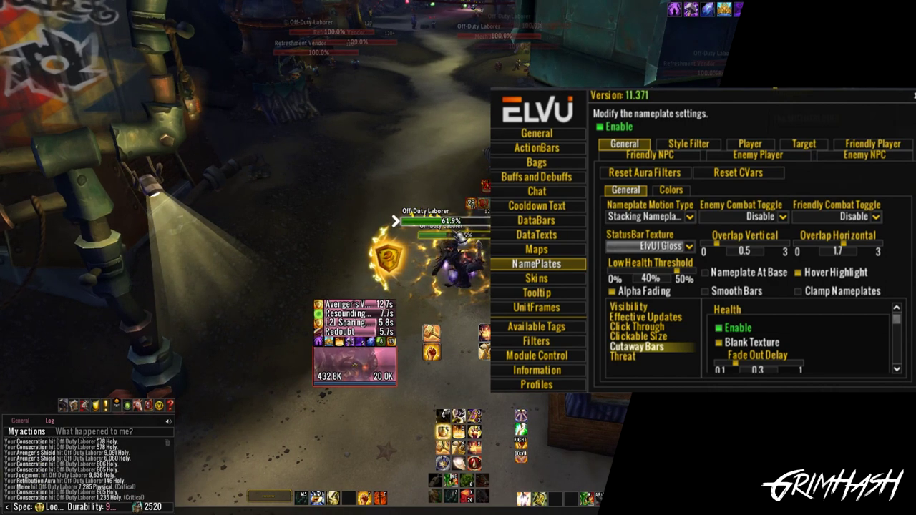
key(3)
key(d)
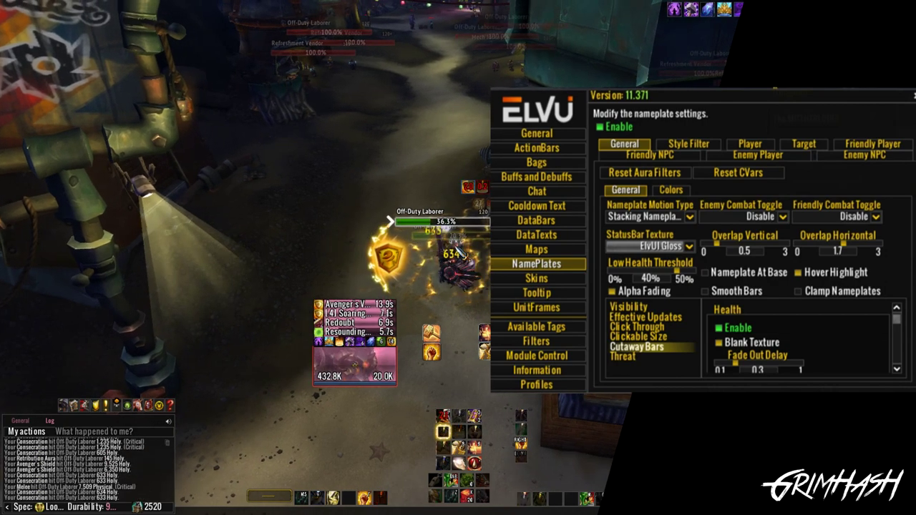
- Kill the remaining Off-Duty Laborers with Shield of the Righteous, Avenger's Shield and Hammer of the Righteous, and turn back toward the beach
key(3)
key(a)
key(1)
key(7)
key(s)
key(4)
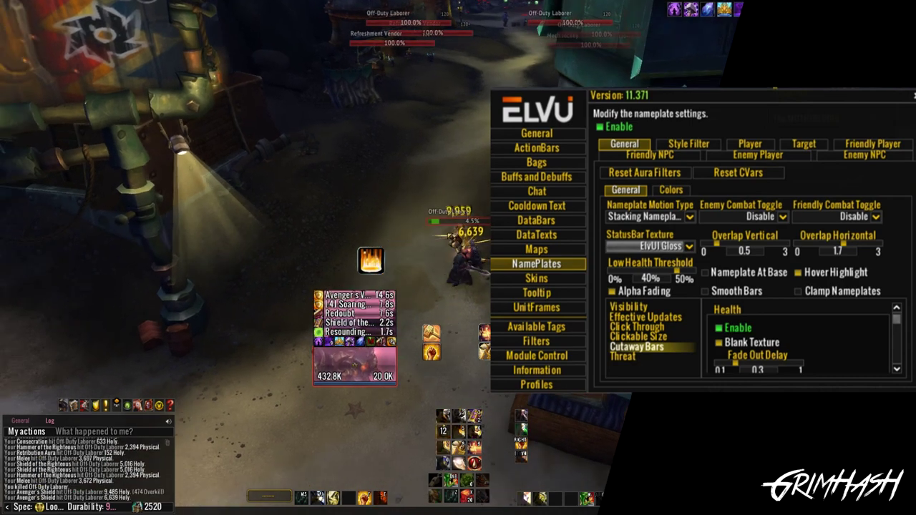
key(2)
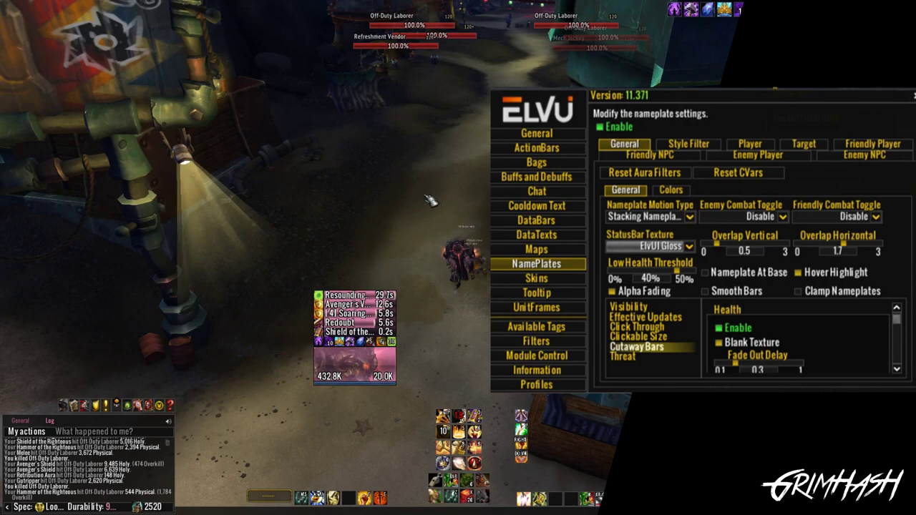
key(w)
drag(431, 201, 487, 201)
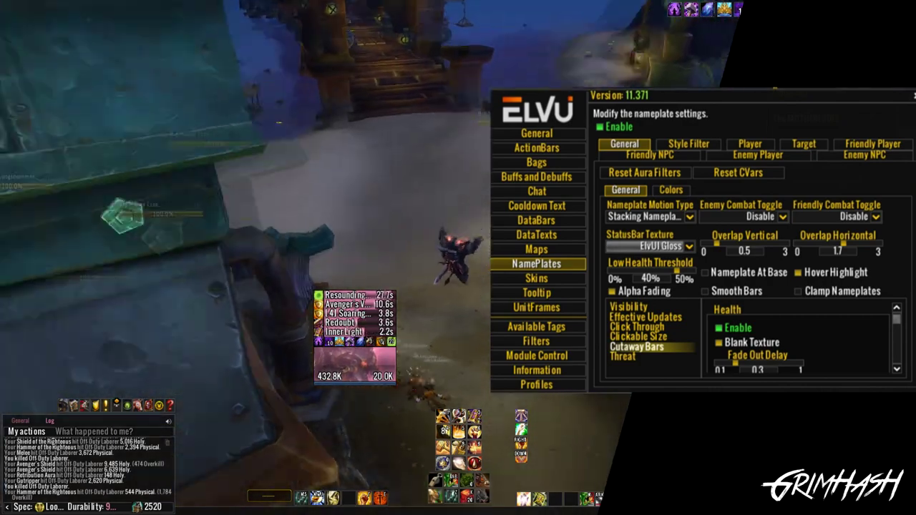
- Ride back across the sand toward the Venture Co. Longshoreman and open the nameplate Threat settings
scroll(458, 258, up, 1)
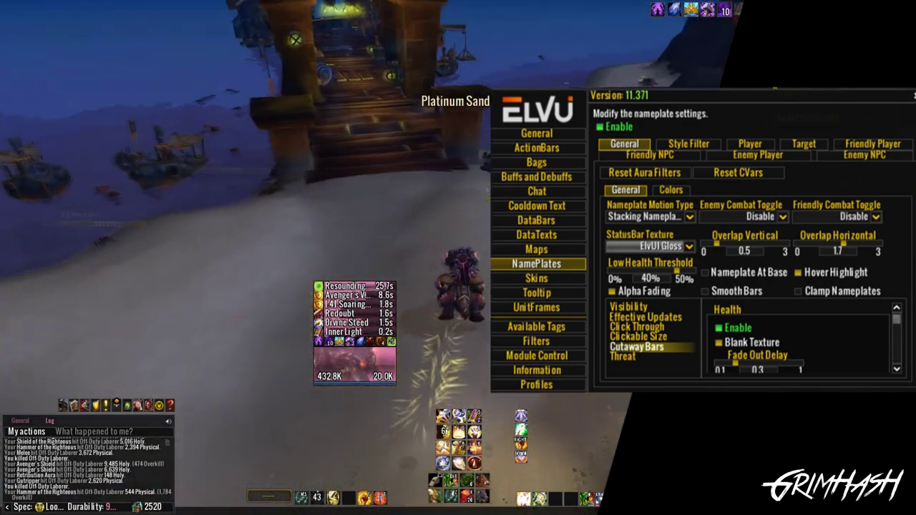
key(w)
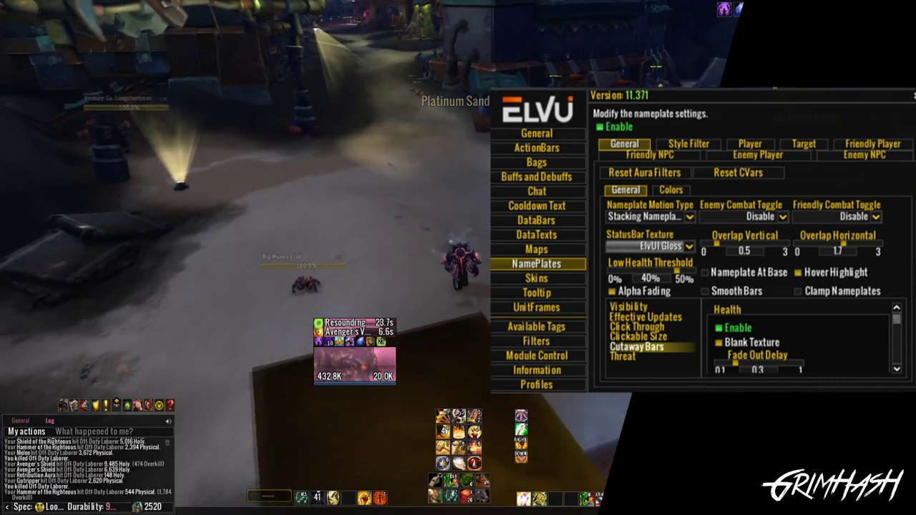
key(w)
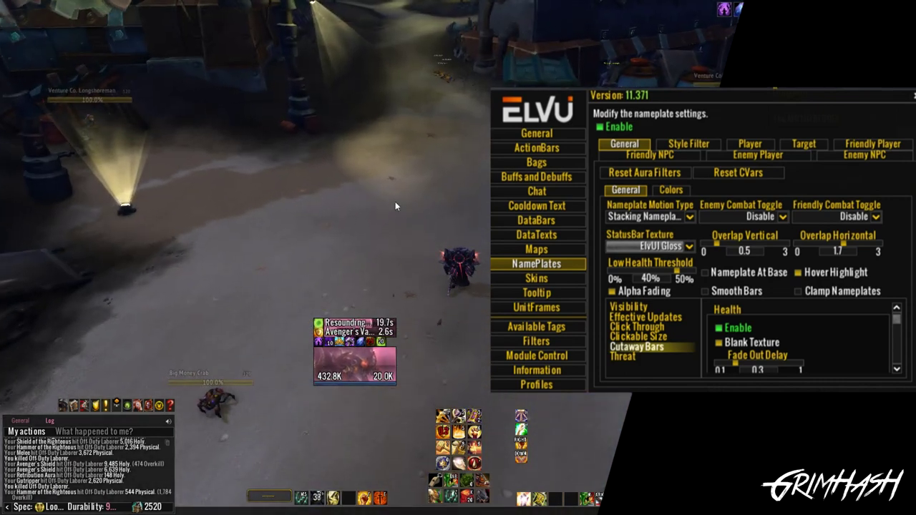
drag(397, 204, 399, 204)
key(Escape)
click(455, 291)
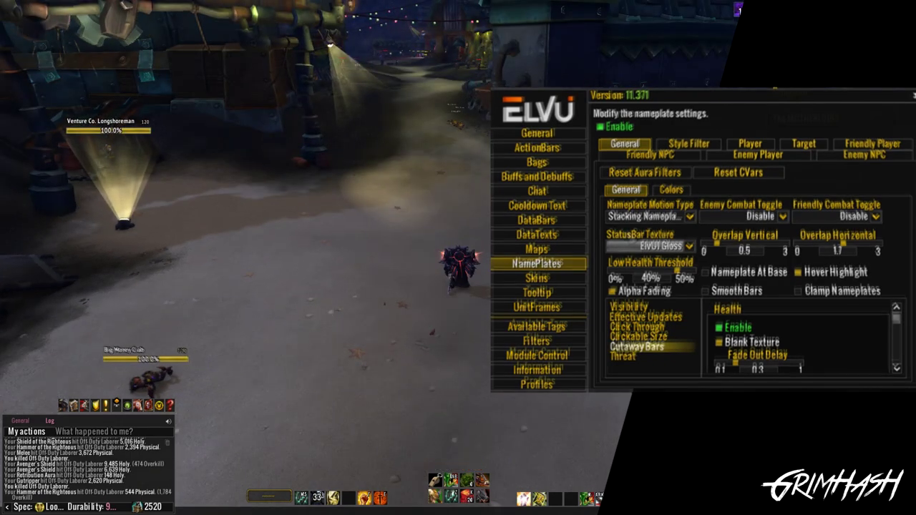
key(w)
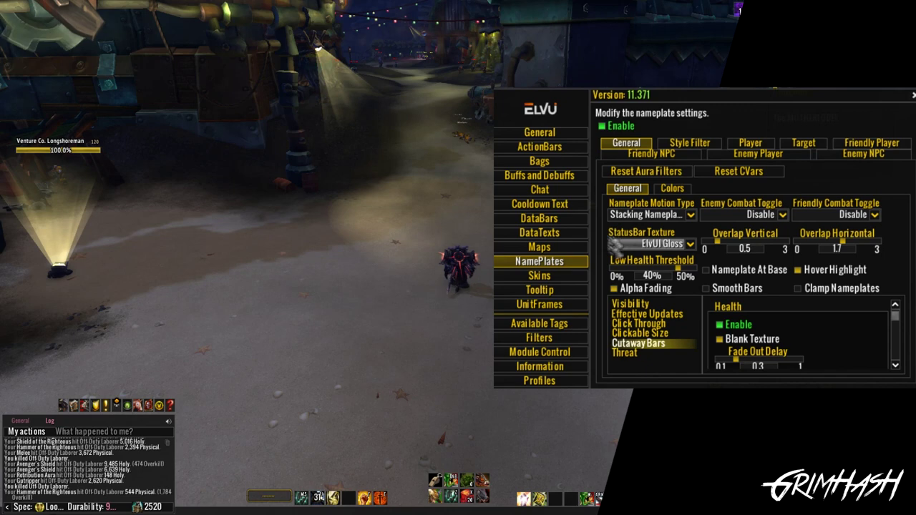
click(660, 354)
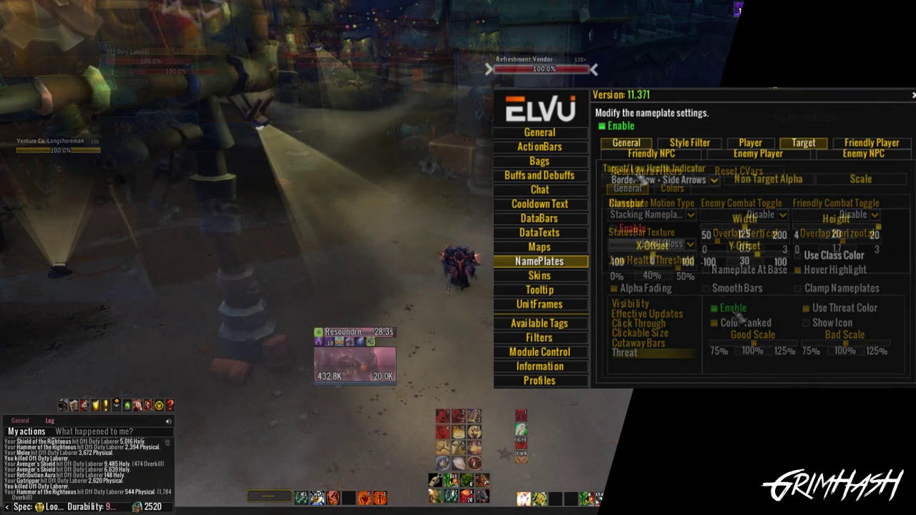
- Try the Background Glow + Side Arrows, Border Glow + Top Arrow and Background Glow + Top Arrow target indicators, and restore Border Glow + Side Arrows
click(718, 182)
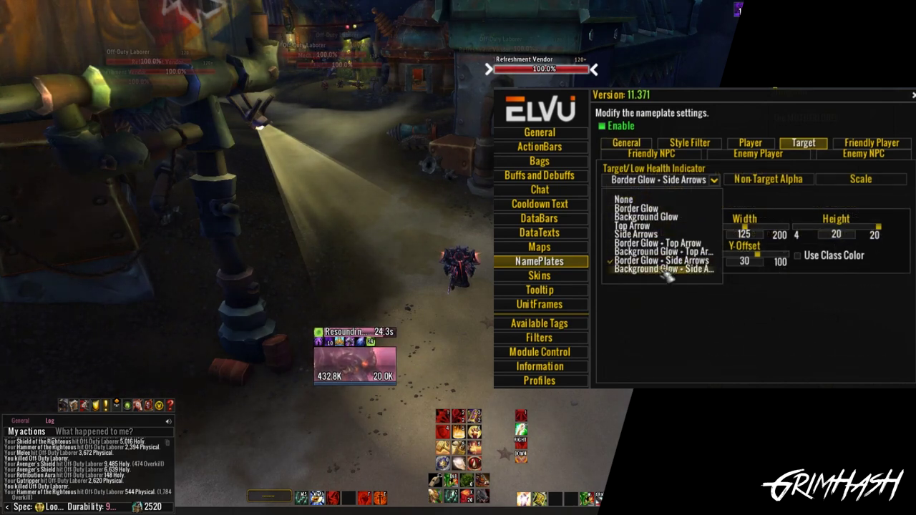
click(663, 270)
click(714, 181)
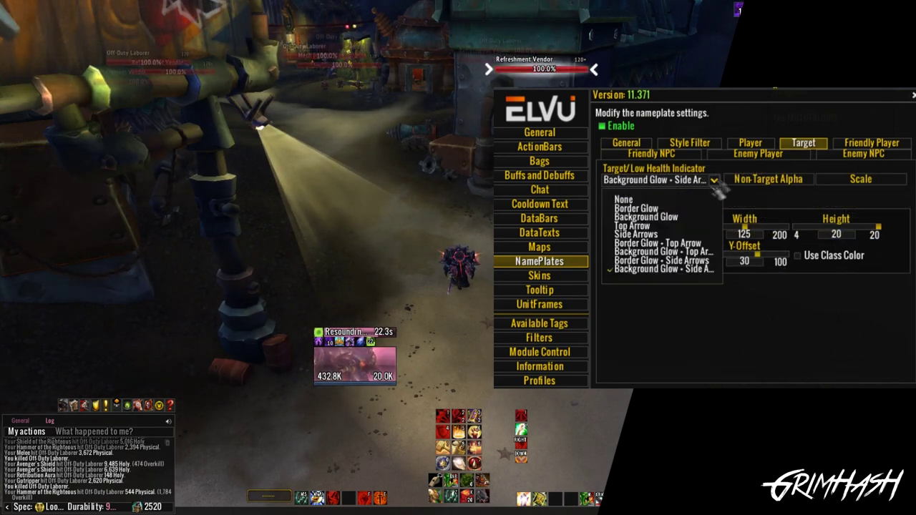
click(655, 239)
click(714, 182)
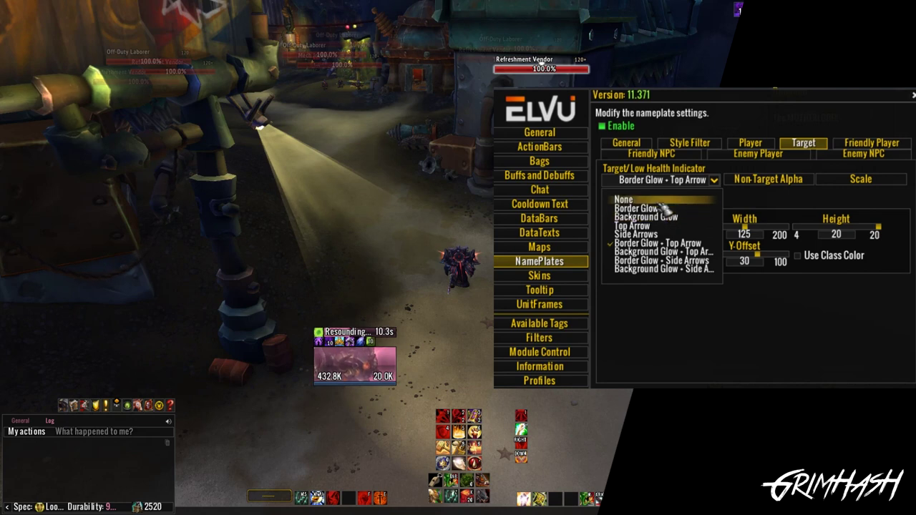
click(658, 253)
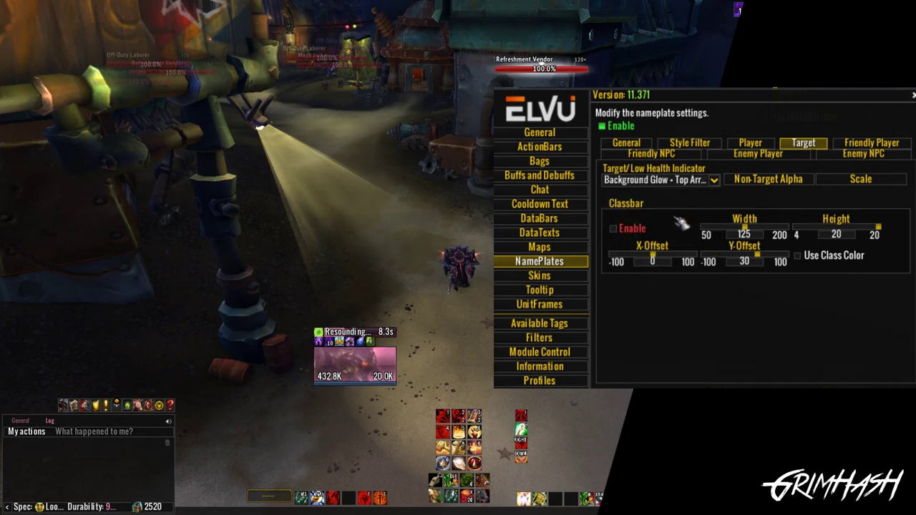
click(713, 181)
click(666, 262)
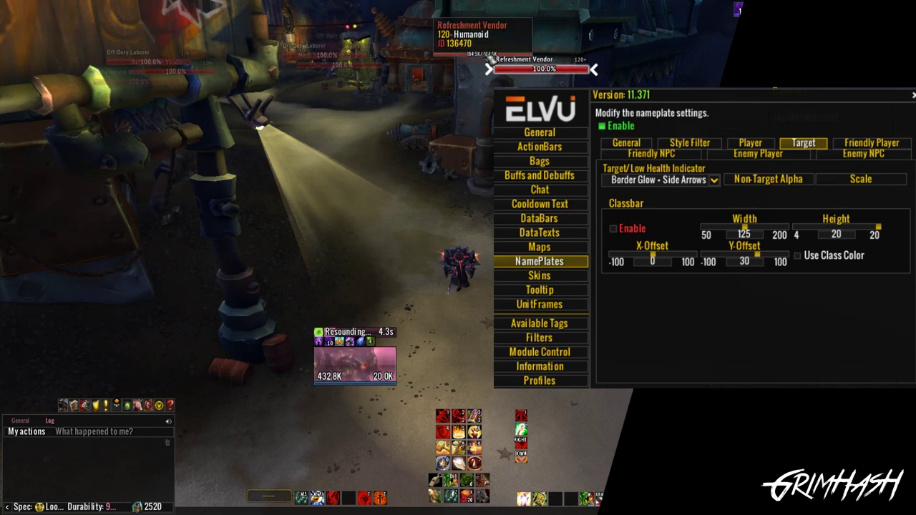
- Target the Refreshment Vendor and turn the camera around it to examine the border glow and side arrows on its nameplate
drag(503, 76, 430, 76)
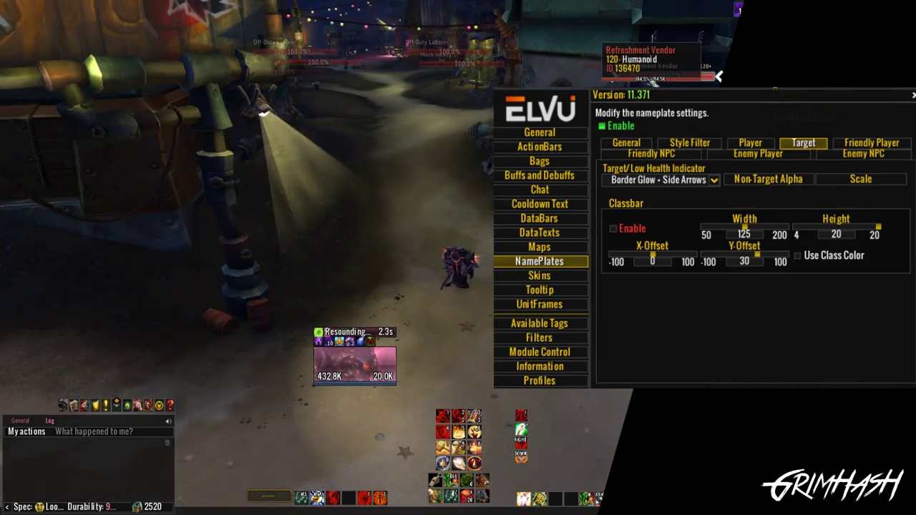
click(313, 82)
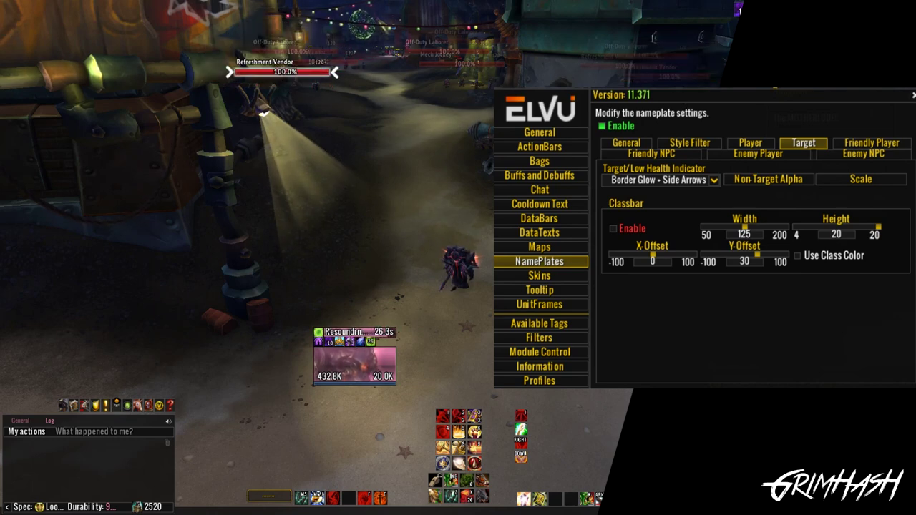
key(Tab)
drag(362, 32, 444, 75)
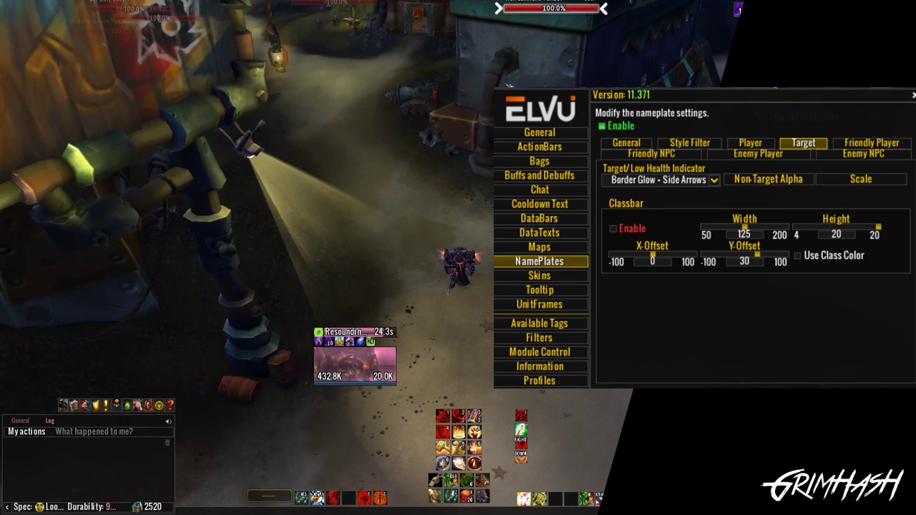
drag(493, 72, 492, 36)
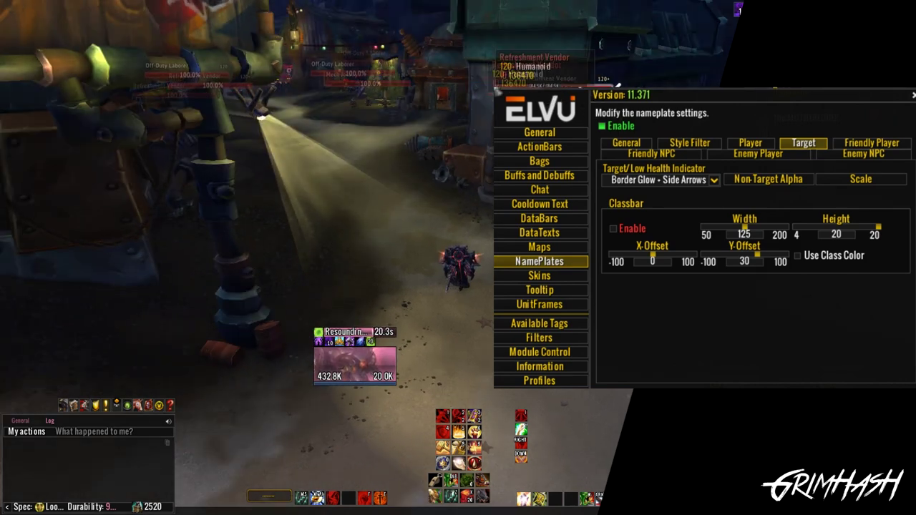
drag(492, 73, 515, 115)
- Try a scale of 1.25 in the ElvUI_Target style filter, check it on the Mech Jockey, and set the scale to 1.1
click(689, 142)
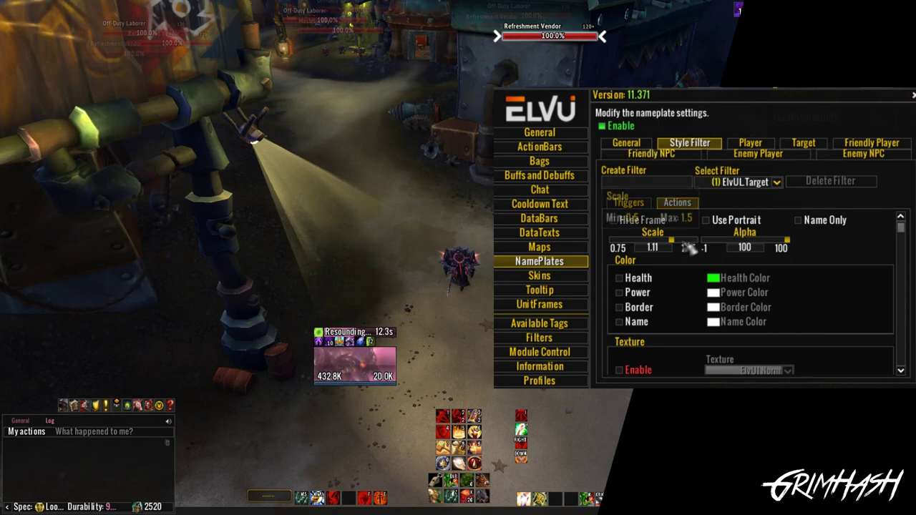
drag(675, 244, 693, 244)
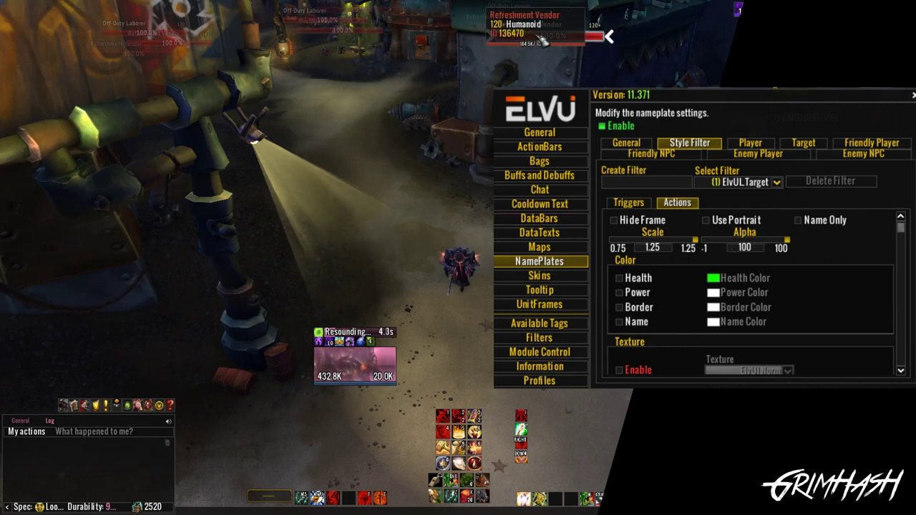
click(352, 33)
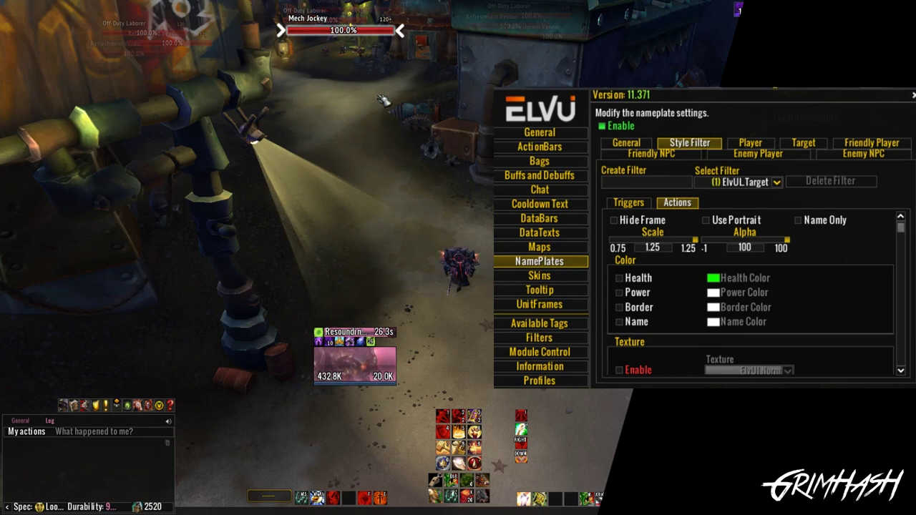
drag(695, 242, 676, 245)
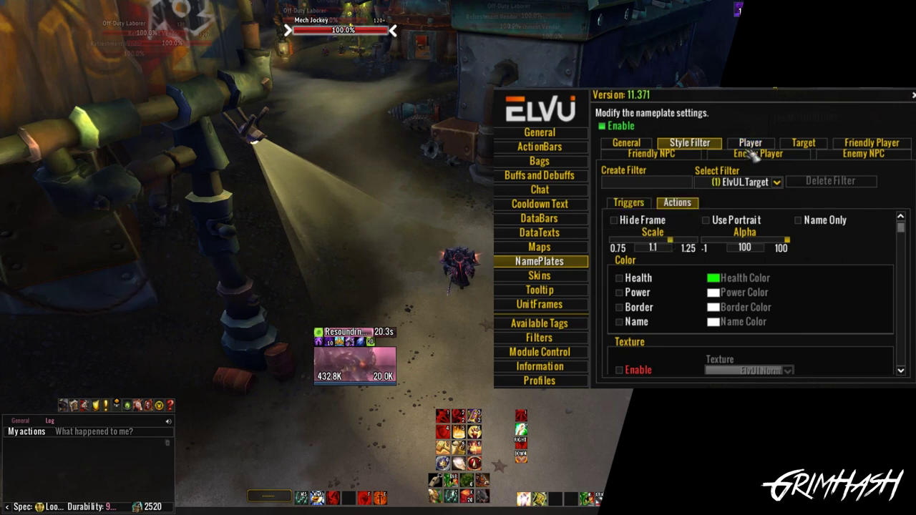
- Try Name Only with Show Title in the Enemy NPC general settings, check it on a Refreshment Vendor, and turn Name Only off
click(846, 157)
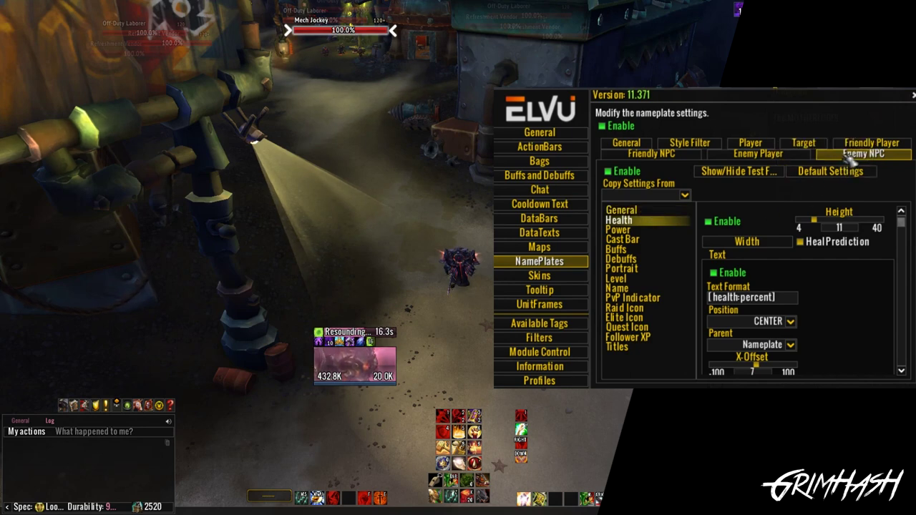
click(621, 211)
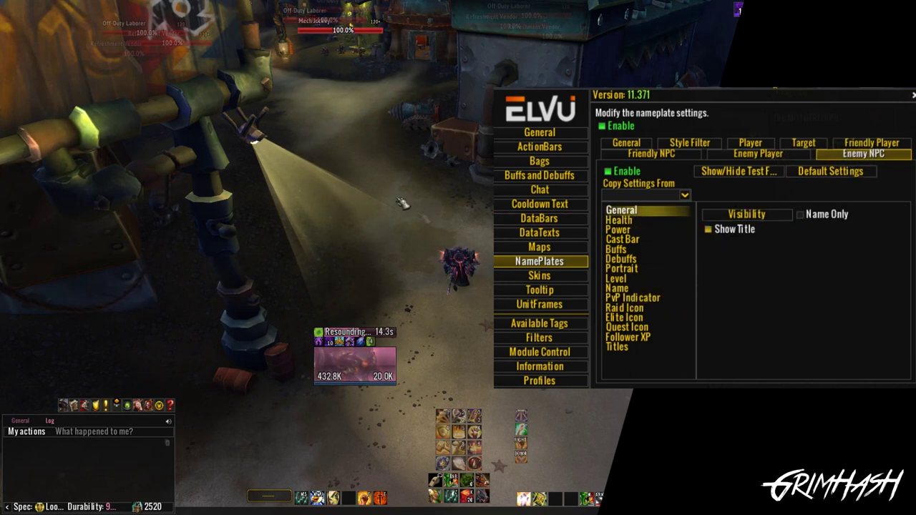
click(722, 232)
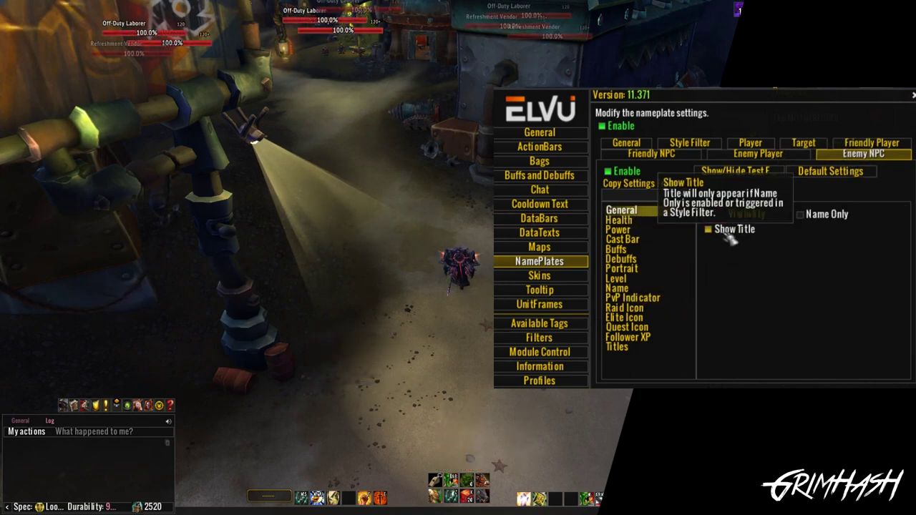
click(724, 233)
click(821, 221)
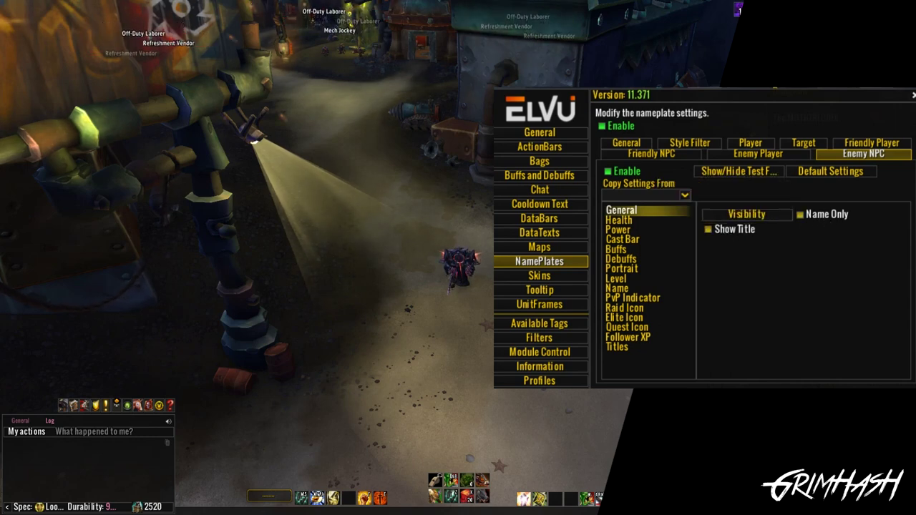
click(560, 35)
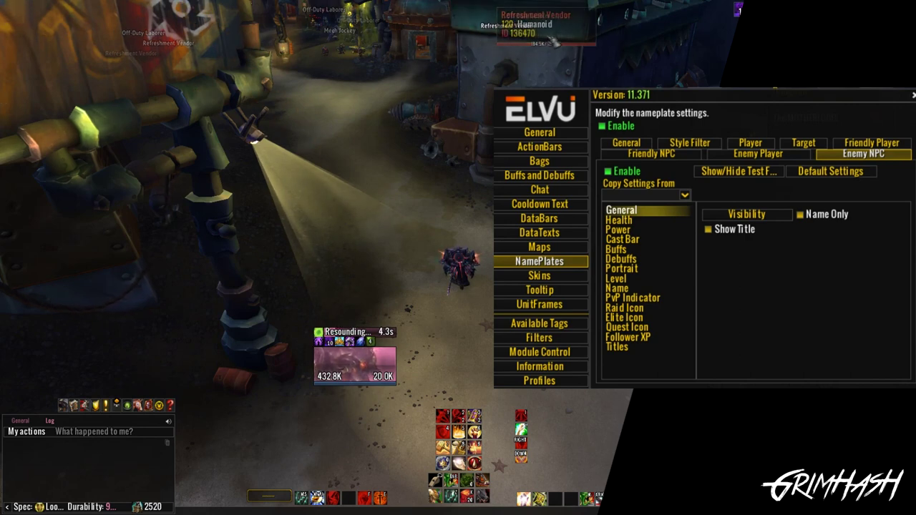
click(835, 218)
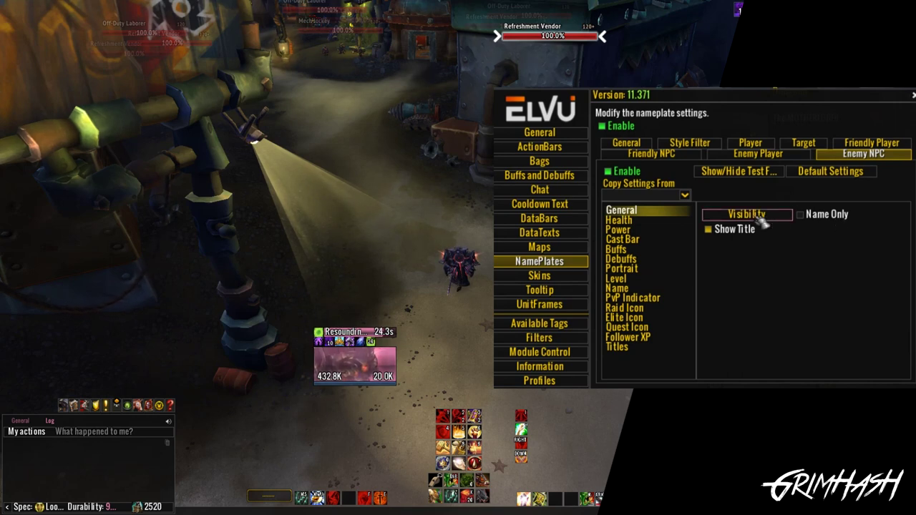
- Check the linked general visibility options for NPC nameplates and open the Enemy NPC Health settings
click(626, 142)
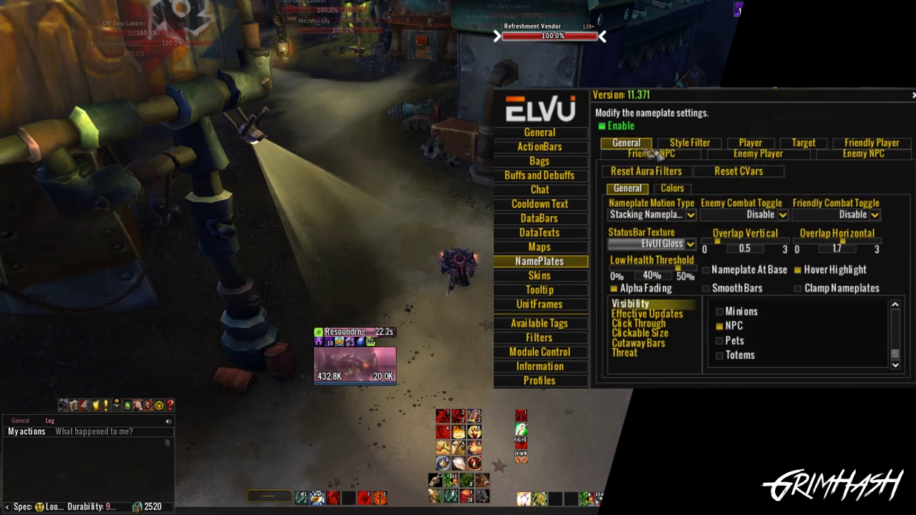
click(845, 159)
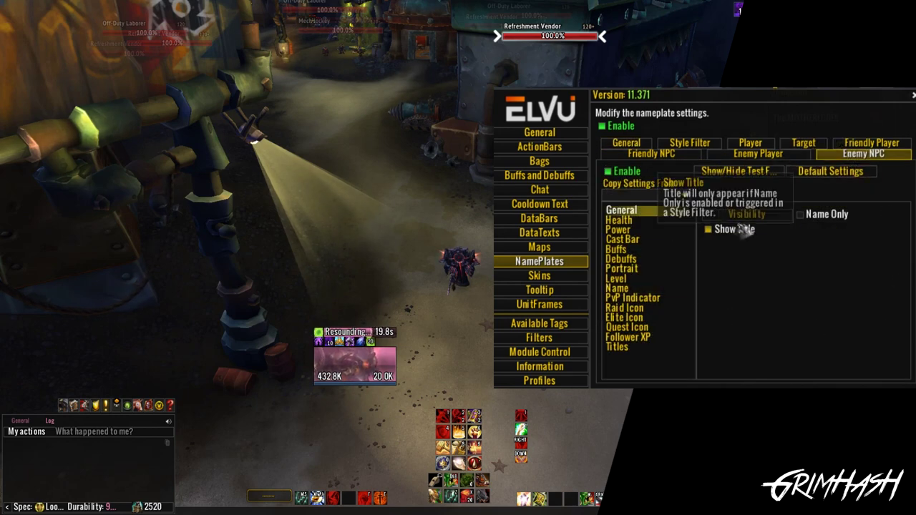
click(649, 222)
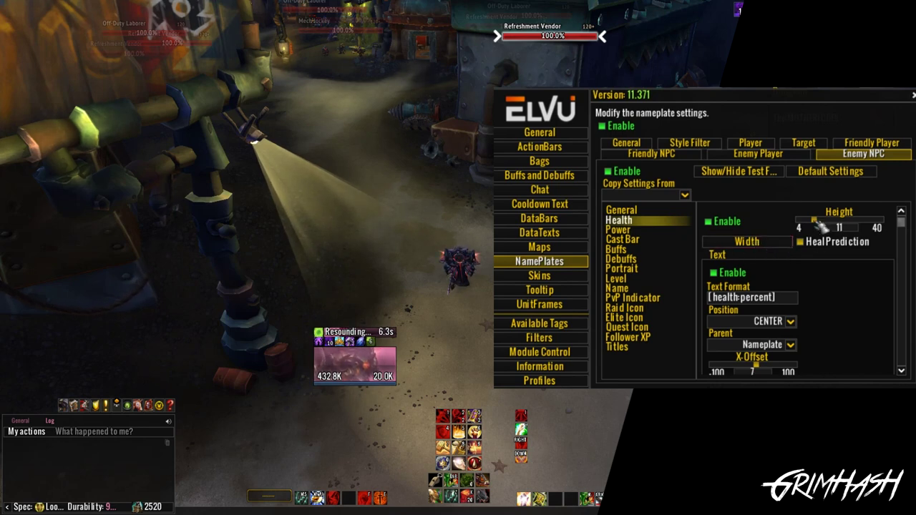
- Set the enemy Clickable Width to 181 and return to the Enemy NPC Health settings
click(754, 242)
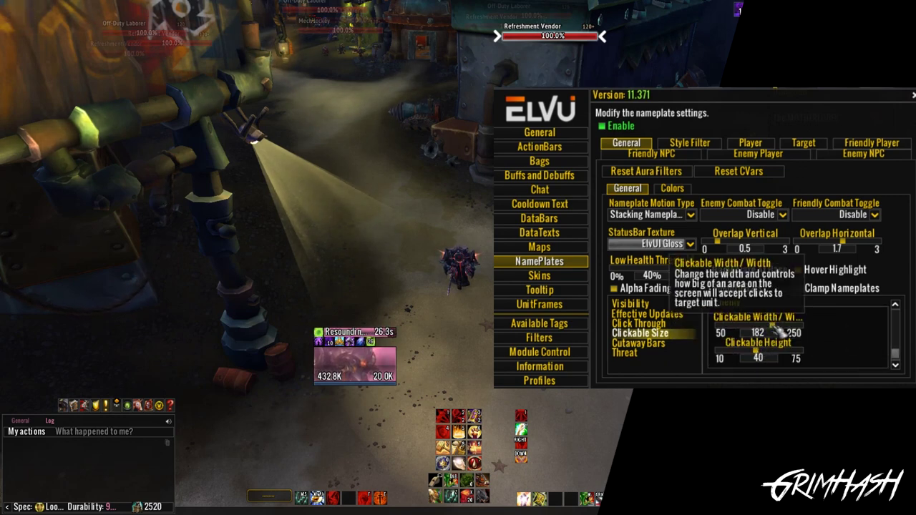
mouse_move(778, 329)
mouse_down()
mouse_move(730, 326)
mouse_move(786, 328)
mouse_move(773, 329)
mouse_up()
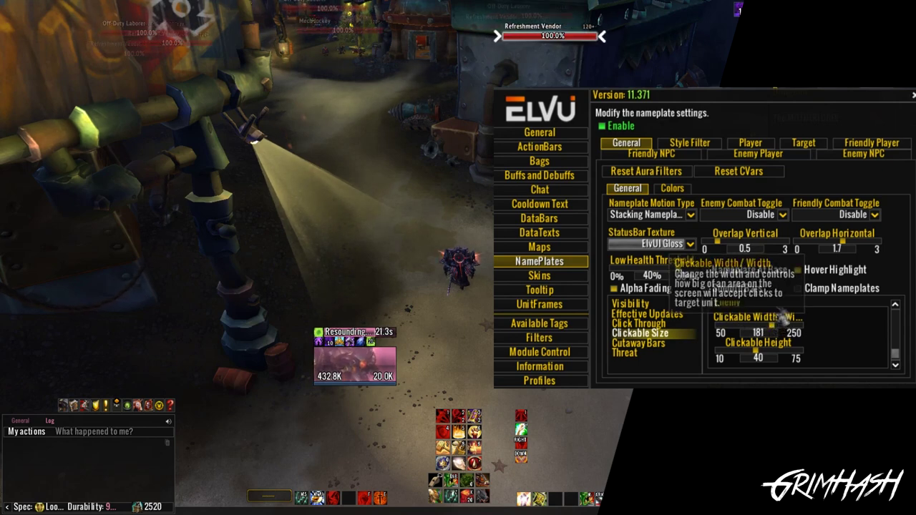
click(864, 156)
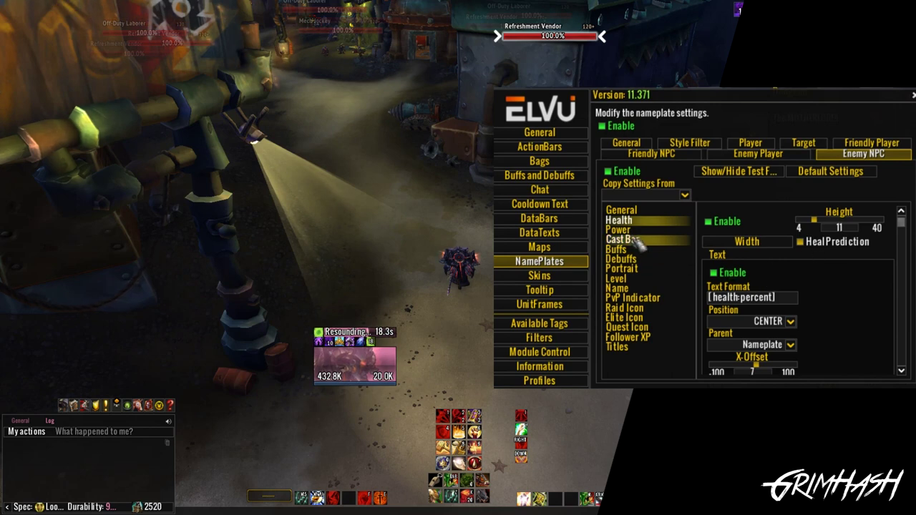
- Set the Enemy NPC health bar height to 24, and toggle its health text off and back on
mouse_move(818, 224)
mouse_down()
mouse_move(909, 226)
mouse_move(852, 227)
mouse_up()
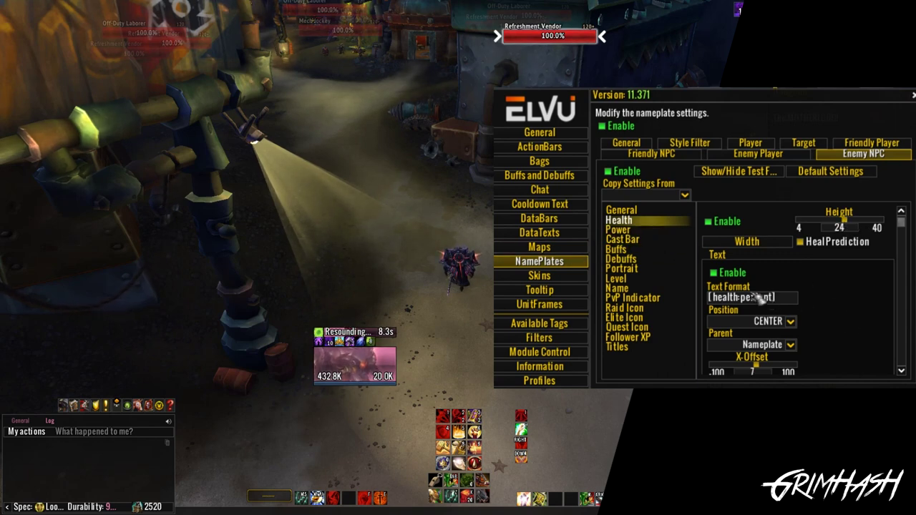
scroll(823, 305, down, 4)
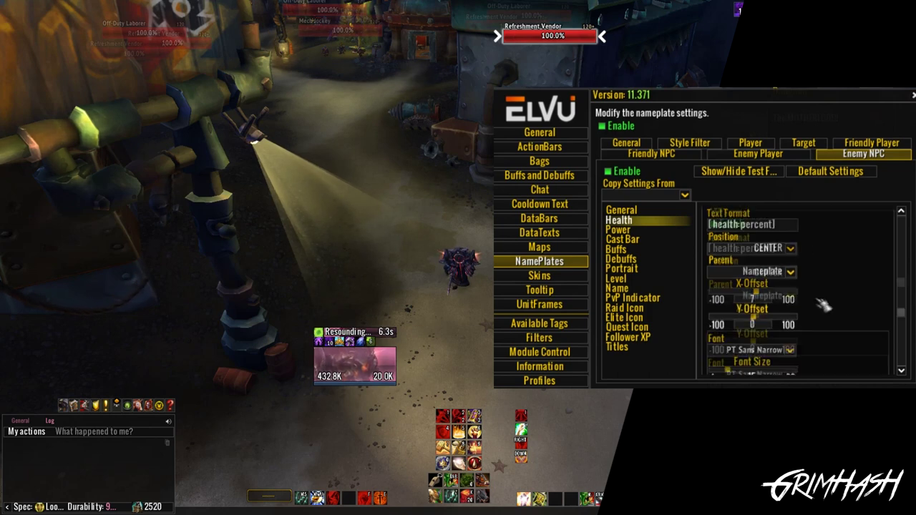
scroll(818, 303, up, 4)
click(713, 273)
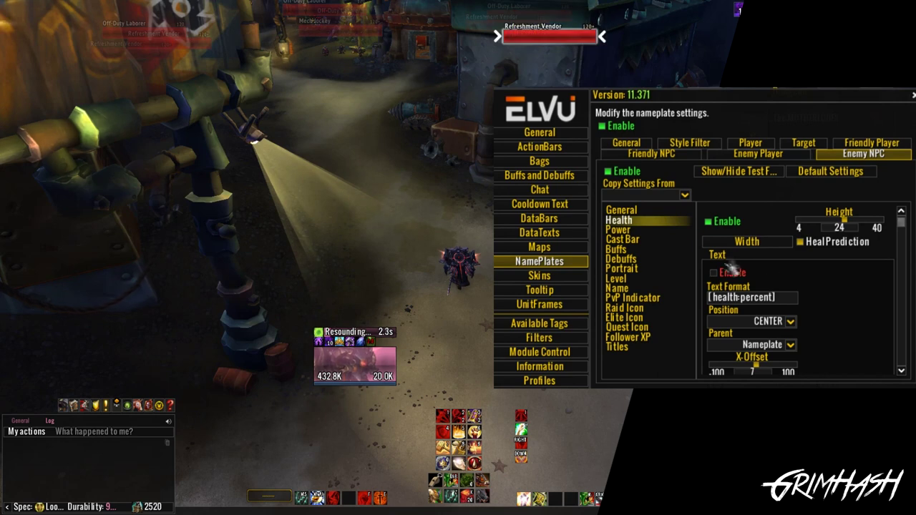
click(714, 273)
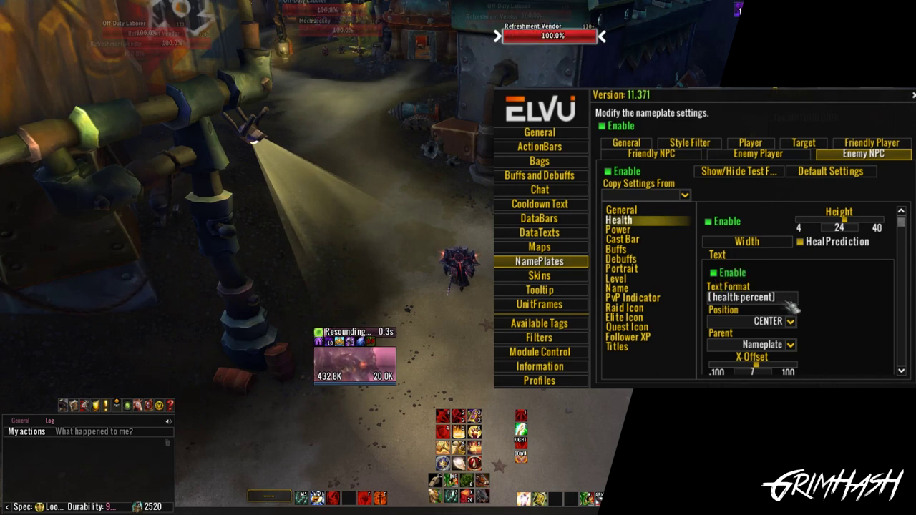
- Set the Enemy NPC health text format to [health:current]
click(771, 296)
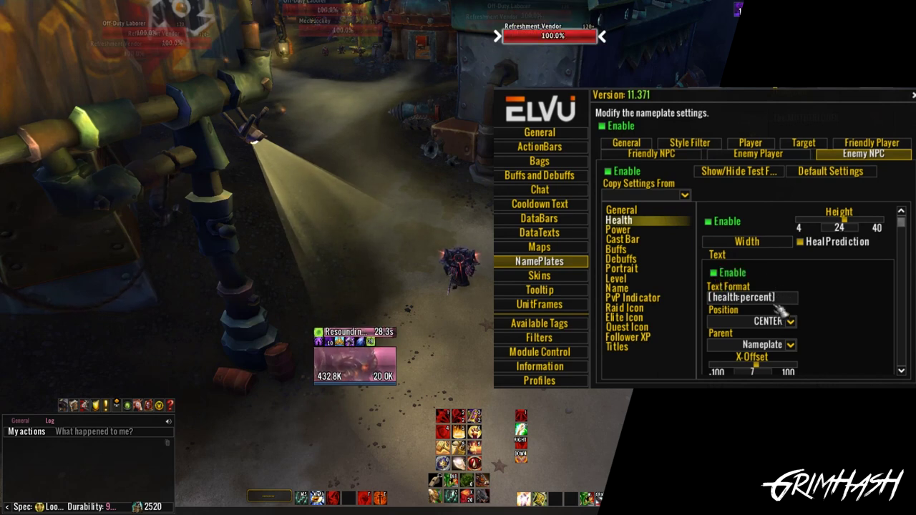
key(BackSpace)
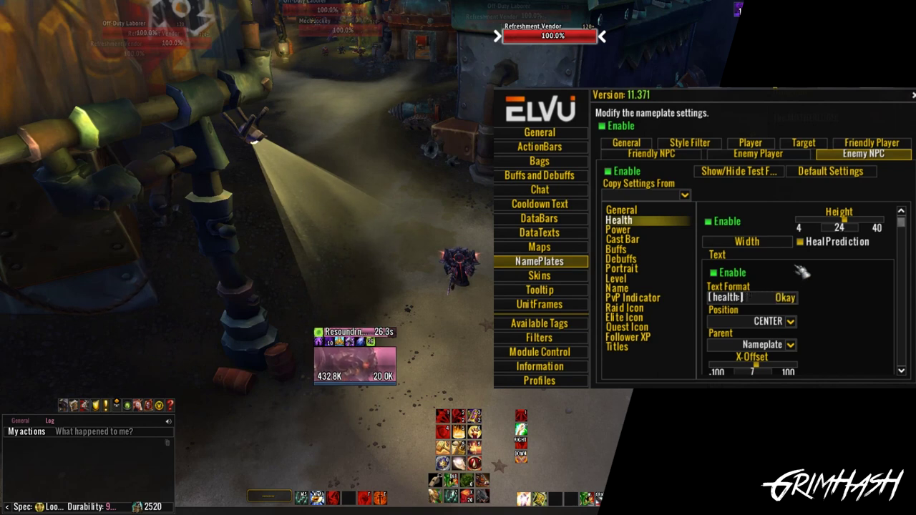
text(current)
click(785, 297)
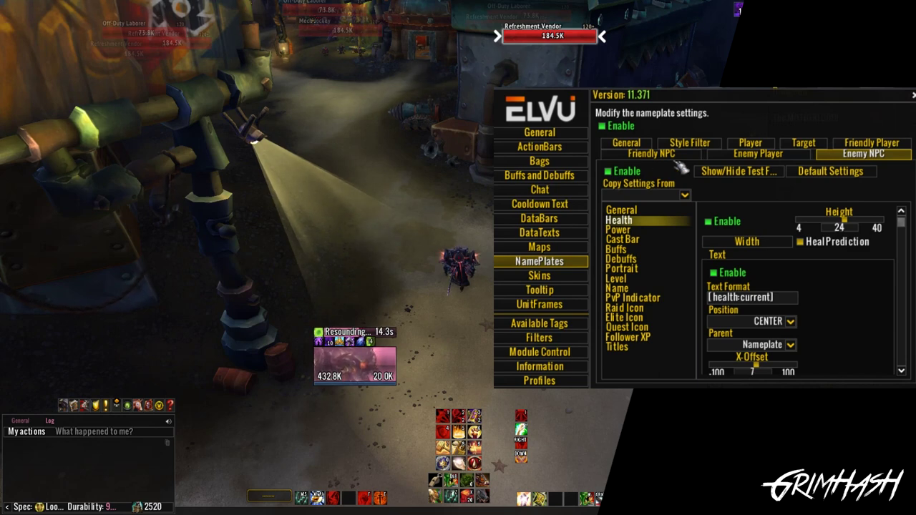
- Replace the Enemy NPC health text format with [name] | HP: [health:current] and apply it
click(787, 298)
key(BackSpace)
key(BackSpace)
key(BackSpace)
key(BackSpace)
key(BackSpace)
key(BackSpace)
key(BackSpace)
key(BackSpace)
key(BackSpace)
key(BackSpace)
key(BackSpace)
key(BackSpace)
key(BackSpace)
key(BackSpace)
key(BackSpace)
key(BackSpace)
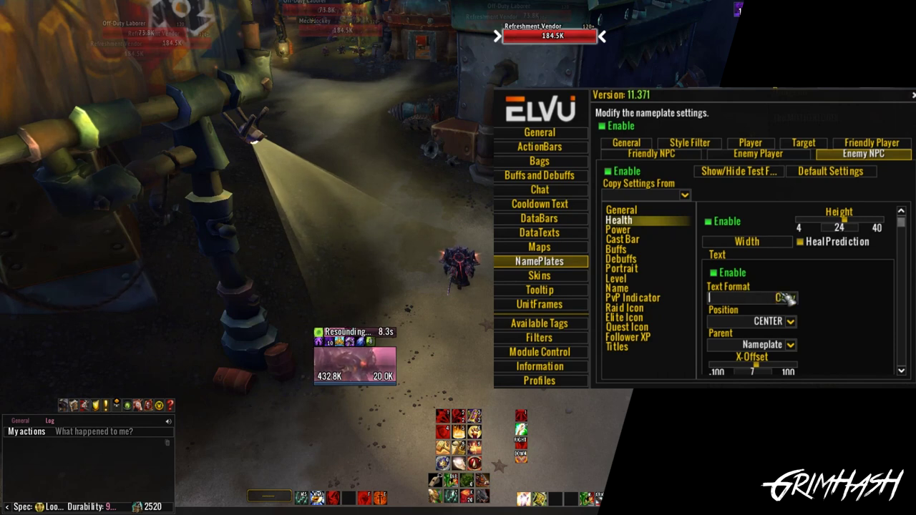
key(ctrl+v)
key(Home)
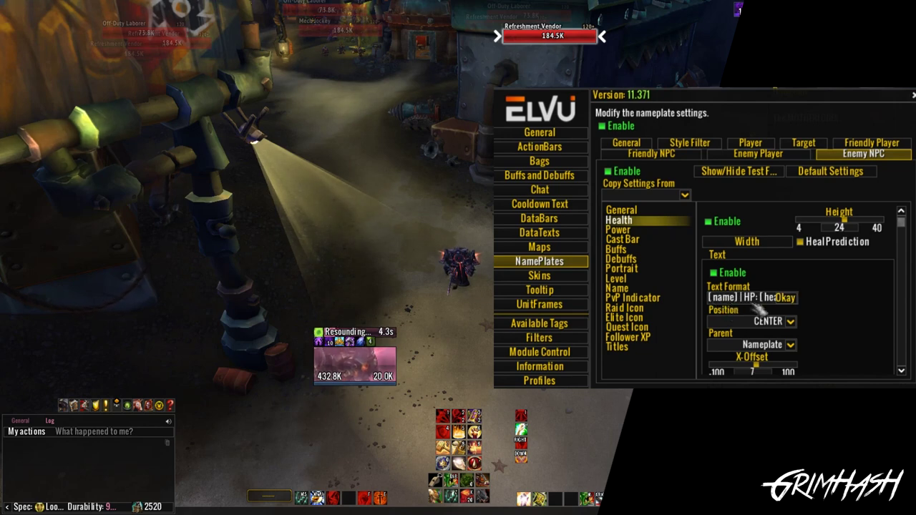
key(Right)
key(Right)
key(Right)
key(Right)
key(Right)
key(Right)
key(Right)
key(Right)
key(Right)
key(Right)
key(Right)
key(Right)
key(Right)
key(Right)
key(Right)
key(Right)
key(Right)
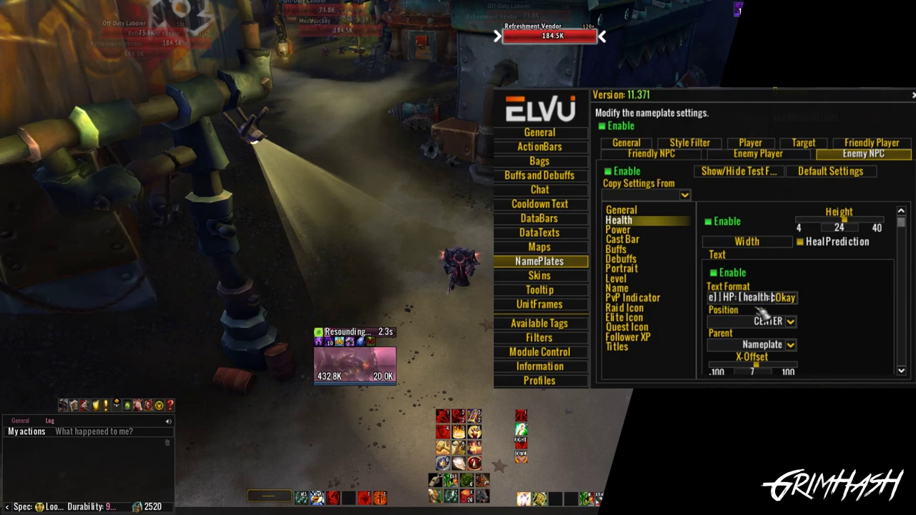
click(788, 298)
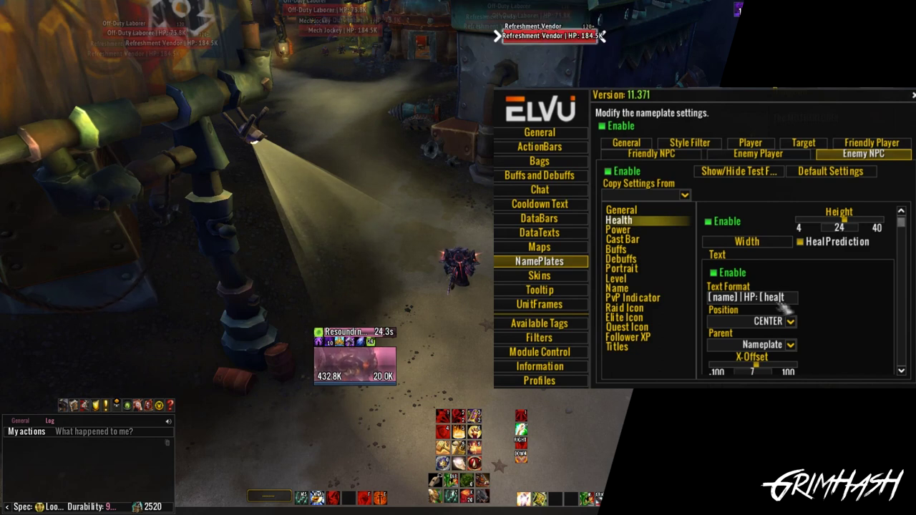
- Change the health tag in the Enemy NPC health text format to [health:percent] and apply it
click(745, 297)
click(731, 297)
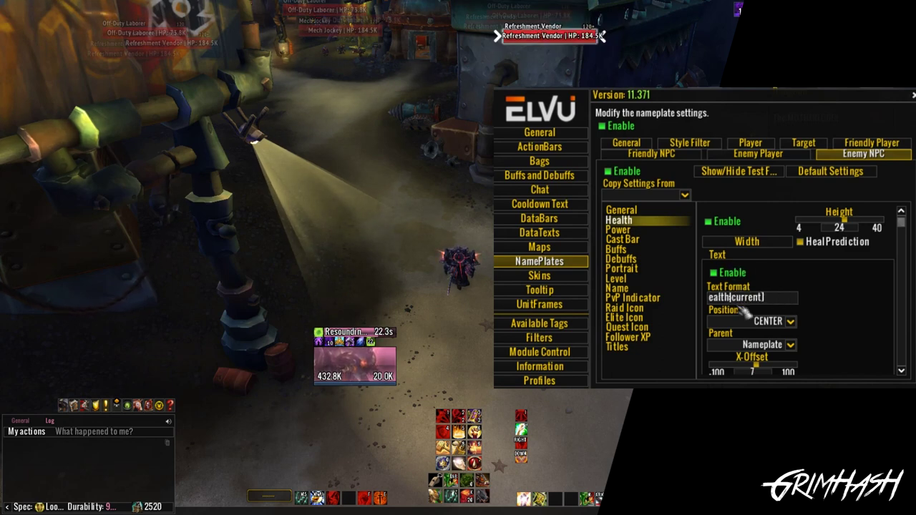
key(Delete)
key(Delete)
key(Delete)
key(Delete)
key(Delete)
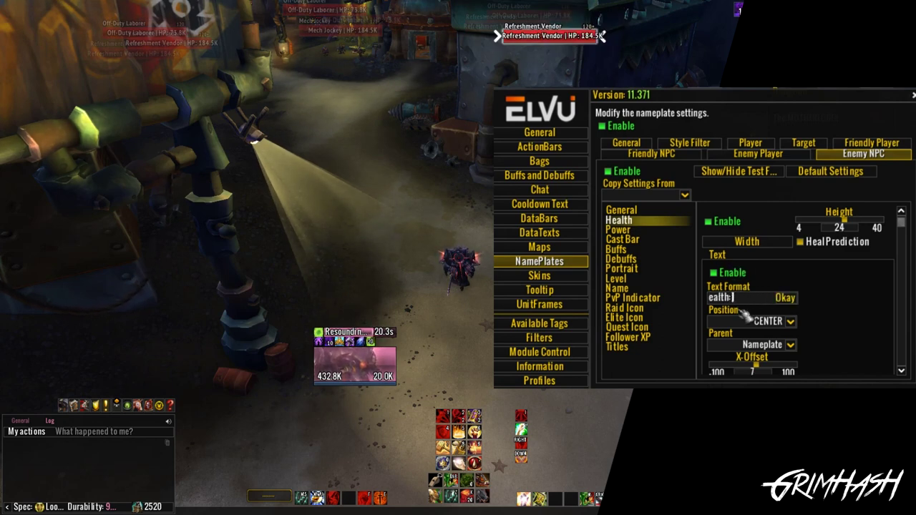
text(percent)
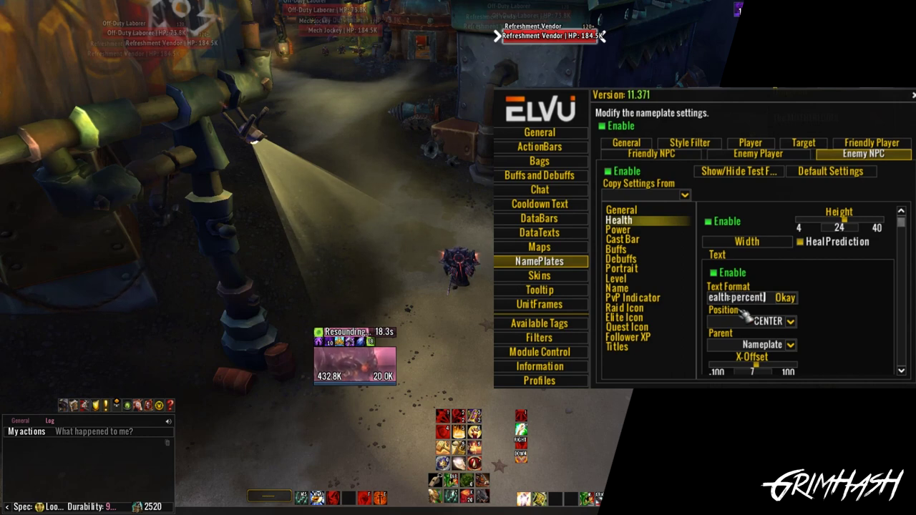
click(785, 297)
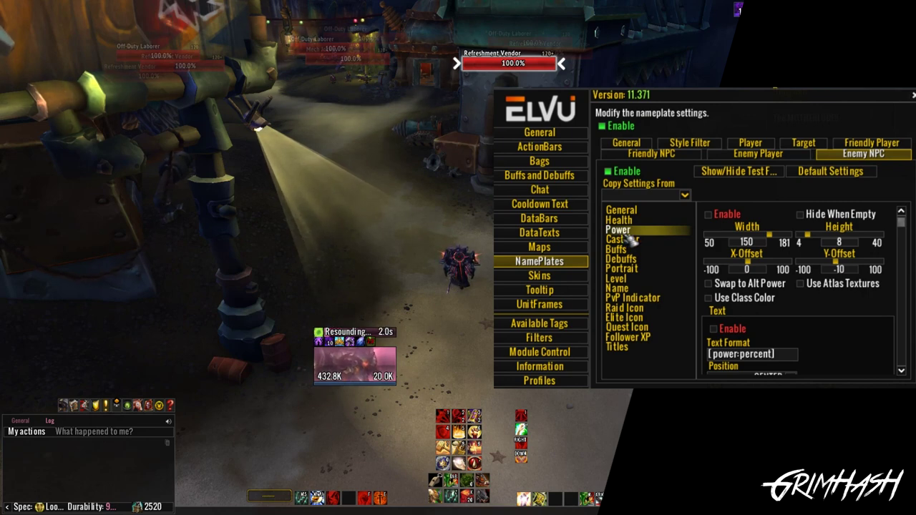
- Enable the power bar for Enemy NPC nameplates
click(711, 215)
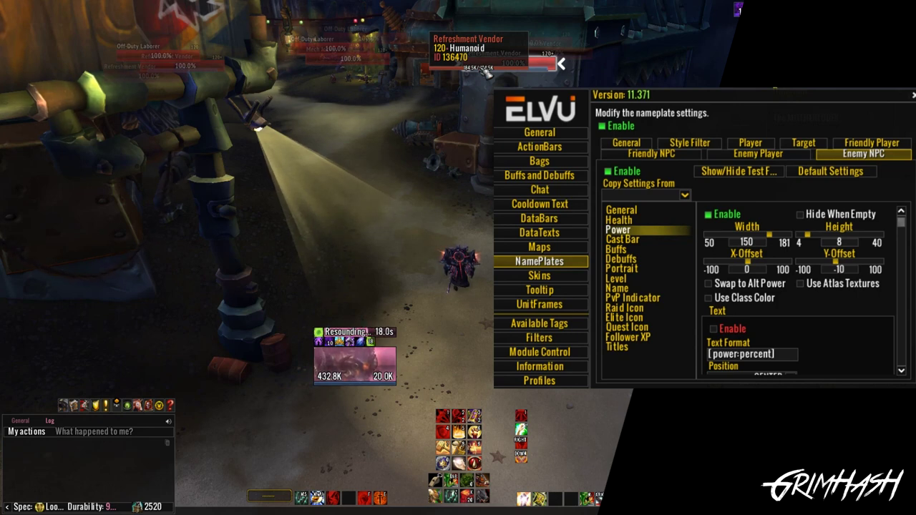
- Examine the Enemy NPC Cast Bar settings, including size, offsets, text, time formats, icon and font
click(622, 240)
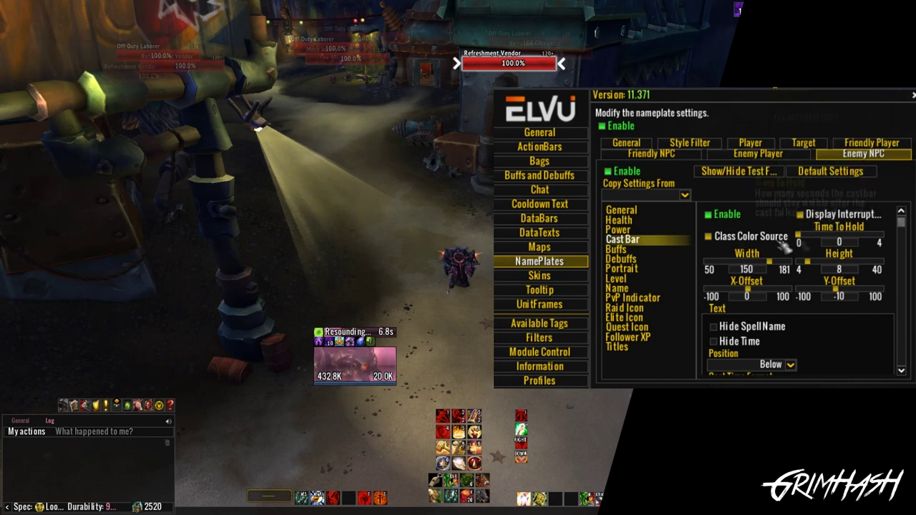
scroll(753, 229, down, 5)
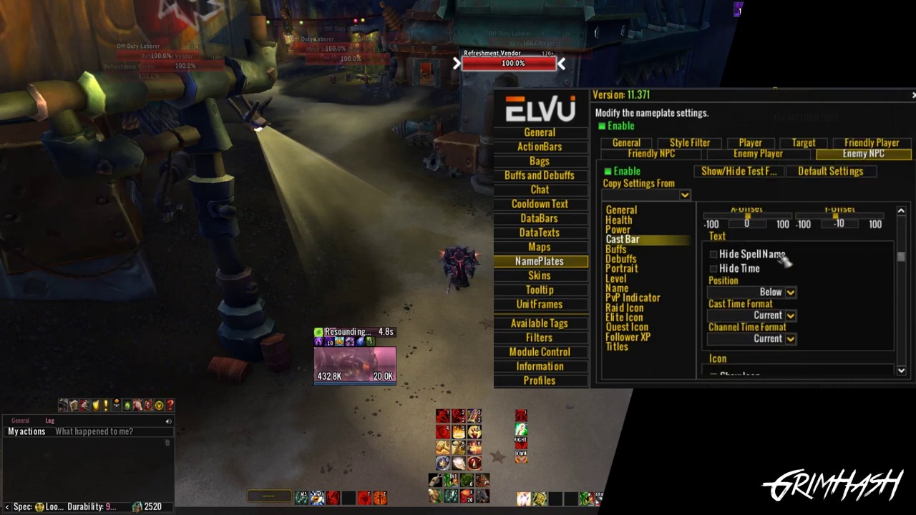
scroll(805, 263, up, 3)
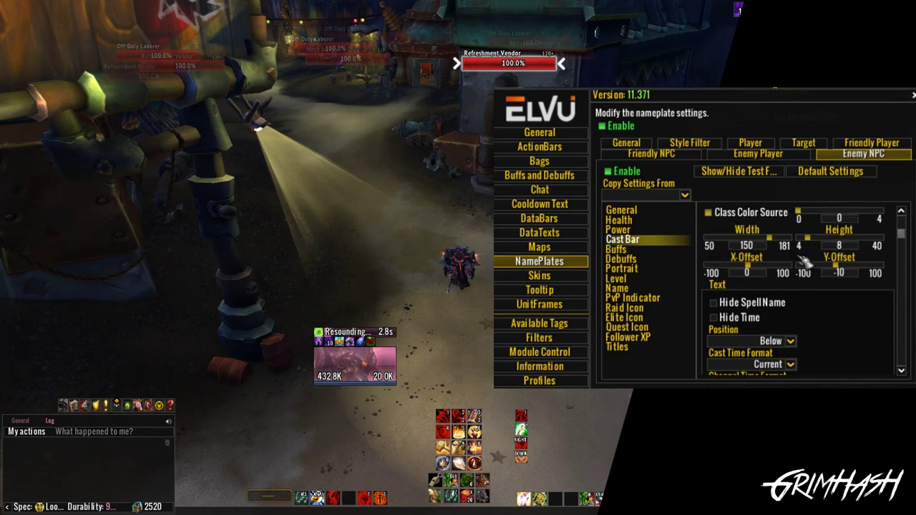
scroll(806, 262, down, 5)
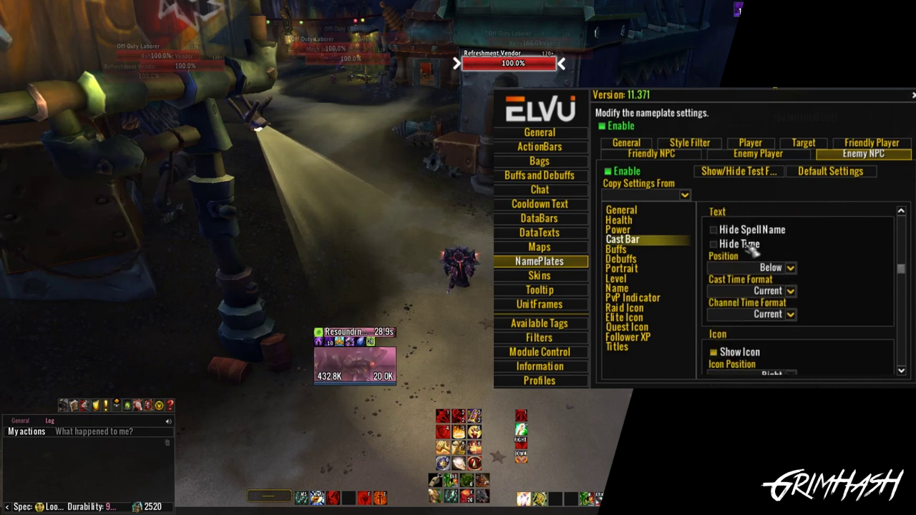
scroll(849, 287, down, 1)
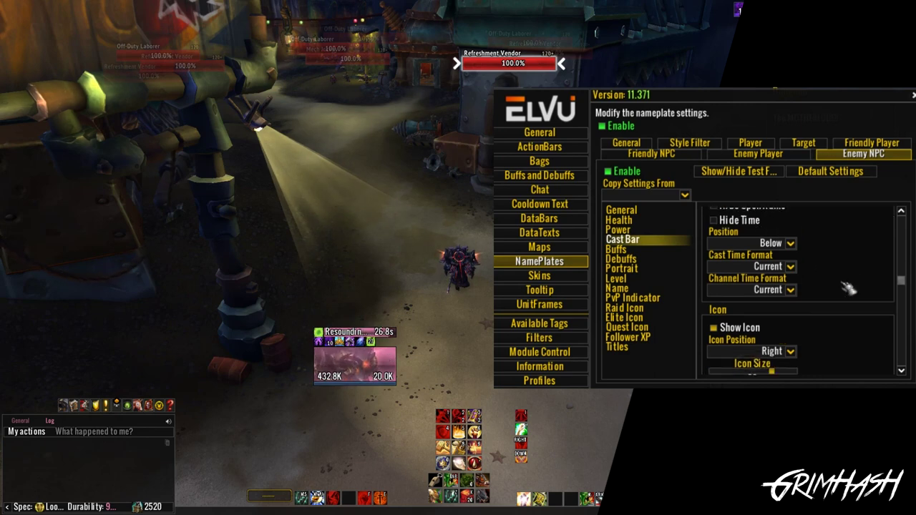
scroll(818, 262, up, 2)
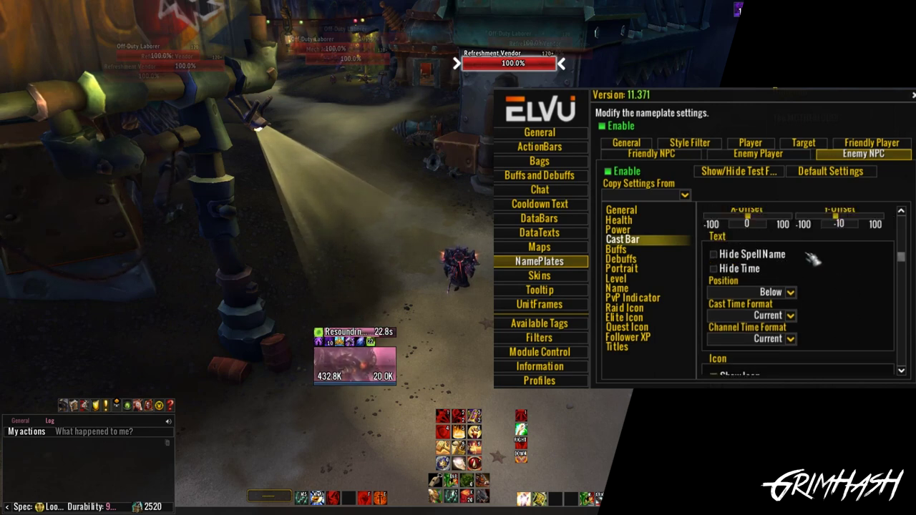
scroll(822, 298, down, 3)
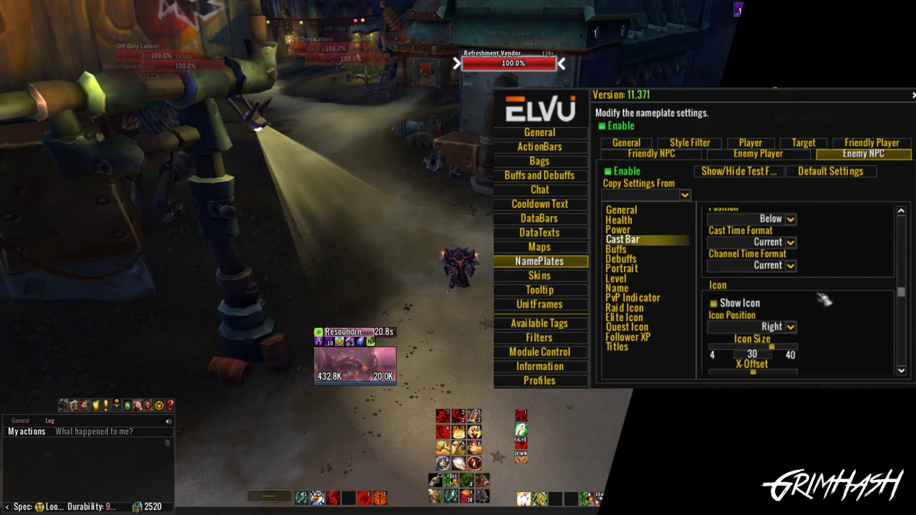
scroll(829, 300, down, 6)
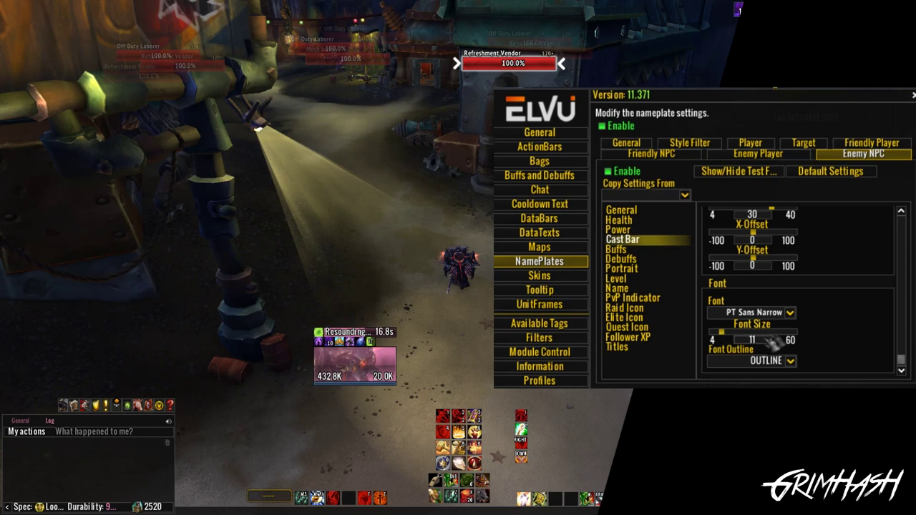
scroll(823, 303, up, 8)
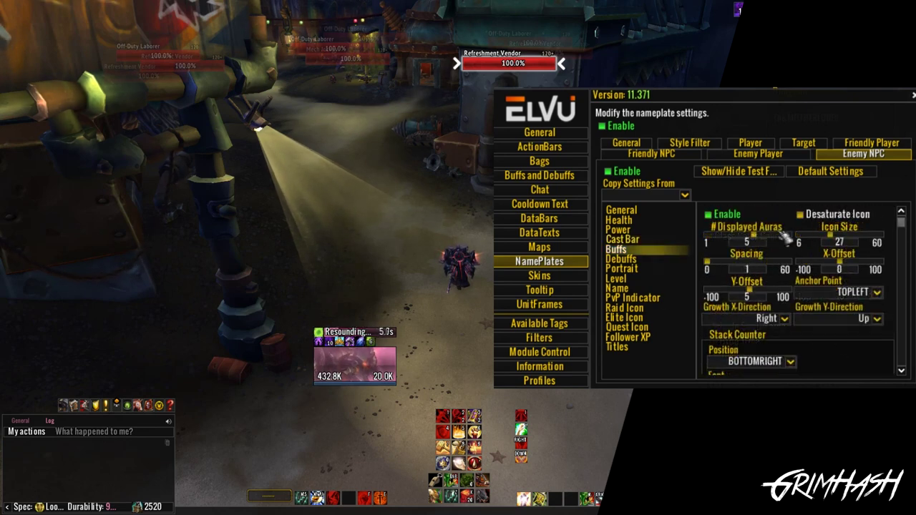
- Compare the Enemy NPC Buffs and Debuffs settings for icon size, offsets, anchor point and growth direction
click(643, 262)
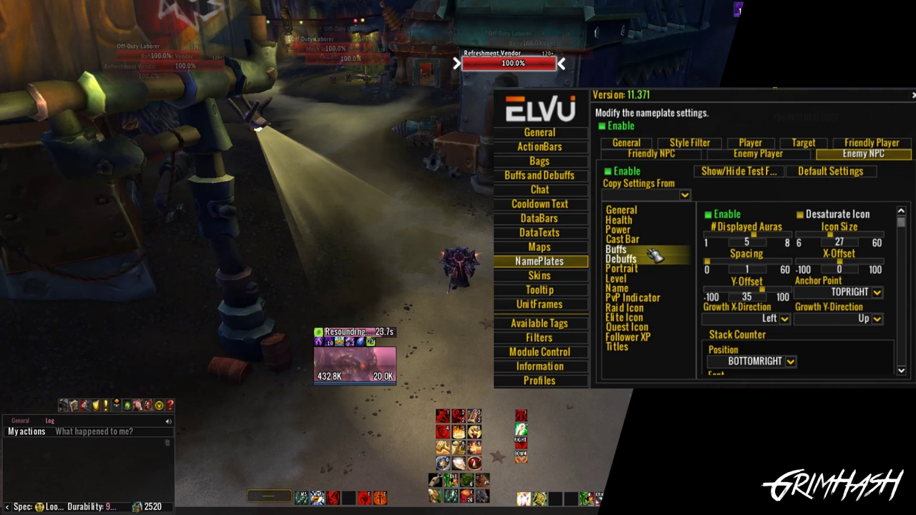
click(651, 251)
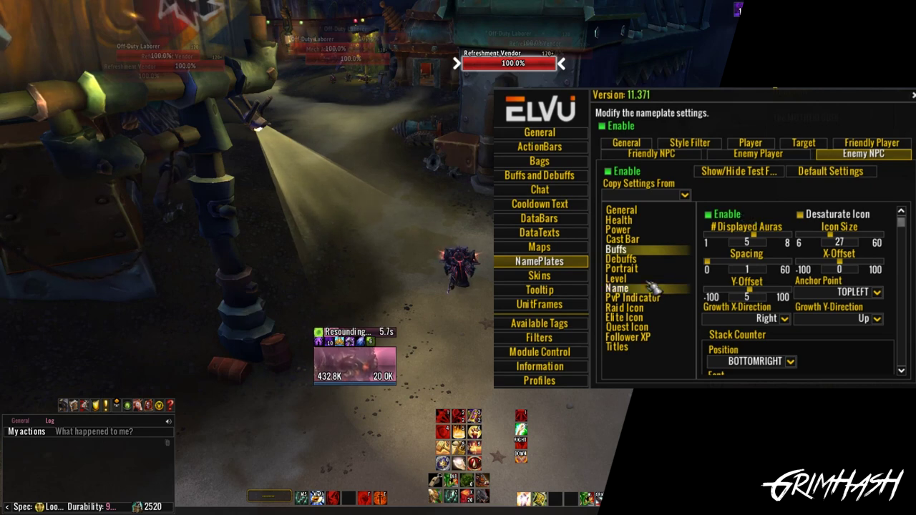
click(621, 259)
click(650, 251)
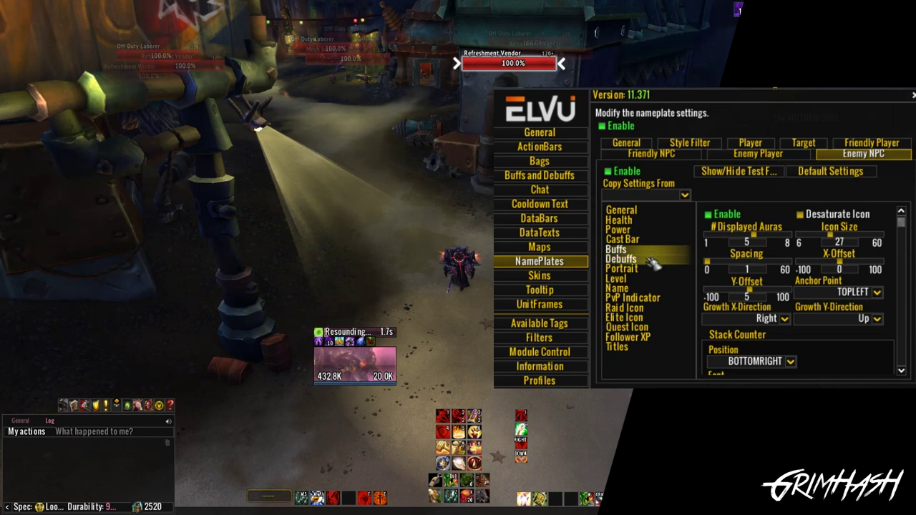
click(654, 261)
- Turn the Enemy NPC portrait on to check it on the targeted nameplate, and turn it off again
click(655, 269)
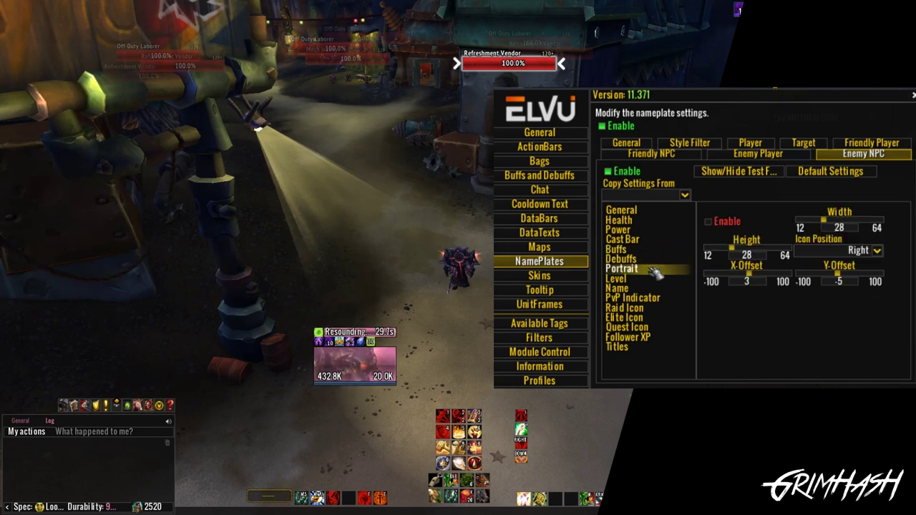
click(744, 223)
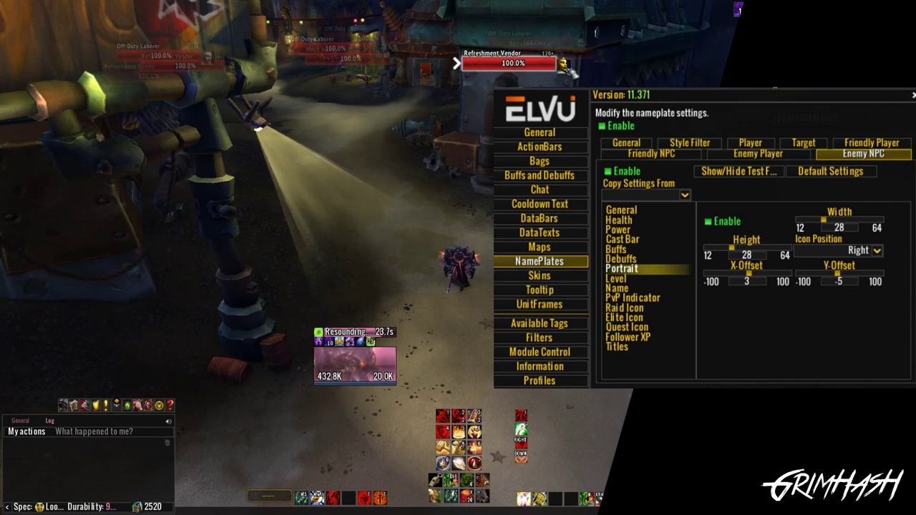
click(734, 221)
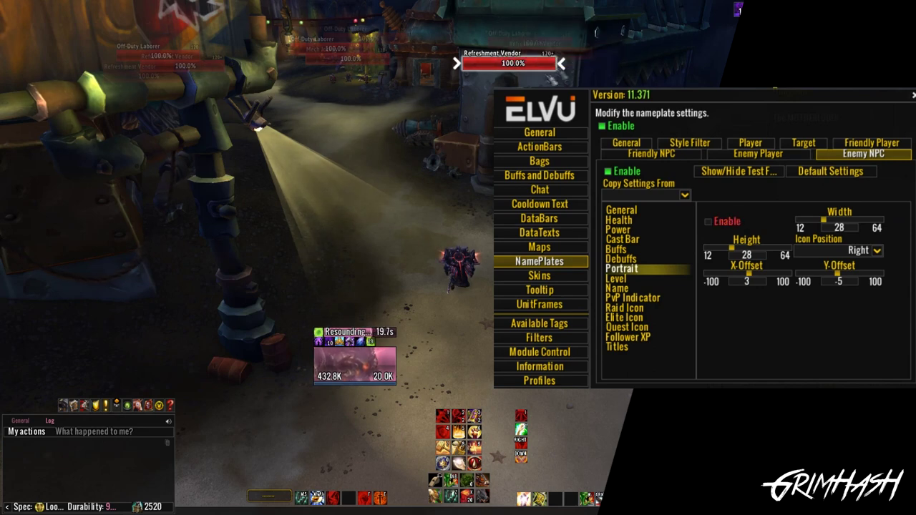
- Disable the level text on Enemy NPC nameplates
click(660, 281)
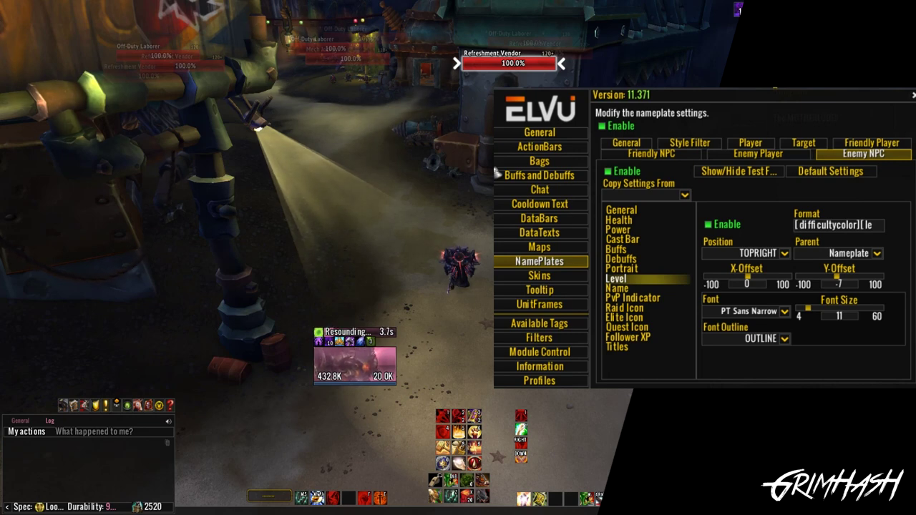
click(708, 225)
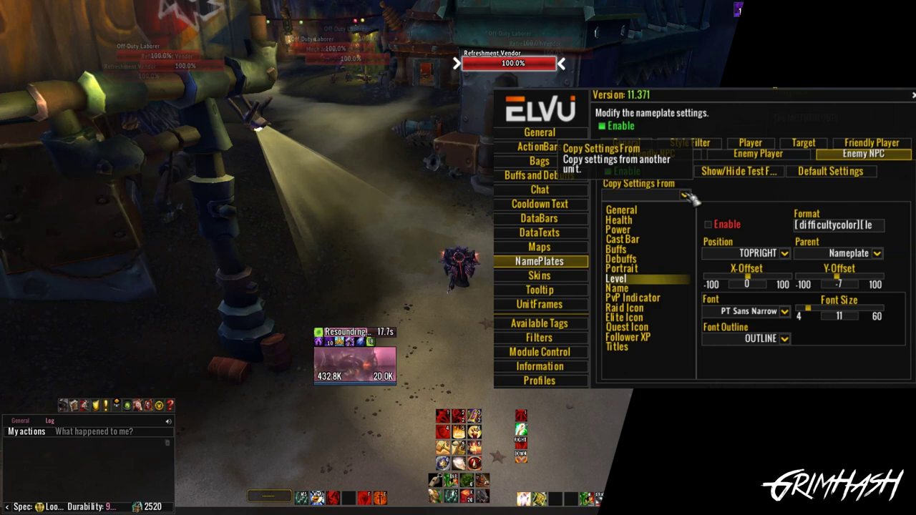
- Turn the Enemy NPC name text off to check its effect on the nameplates, and turn it back on
click(678, 289)
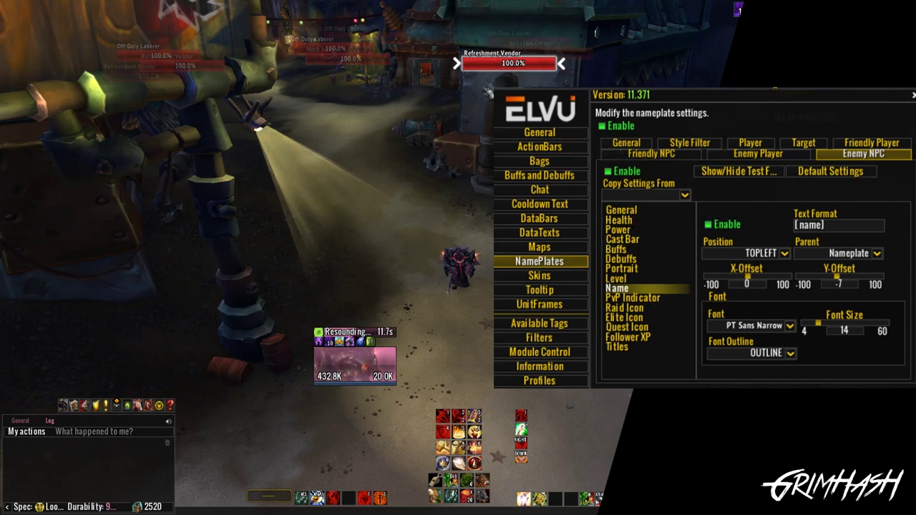
click(728, 226)
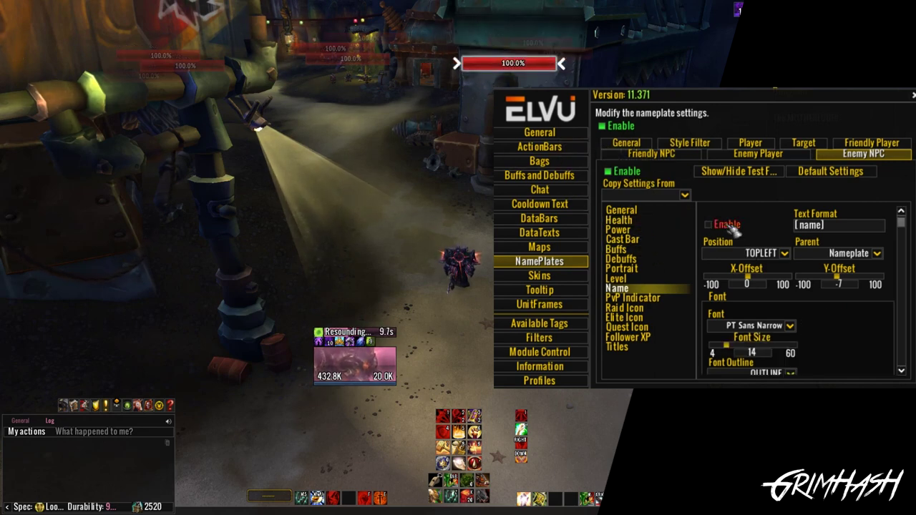
click(728, 226)
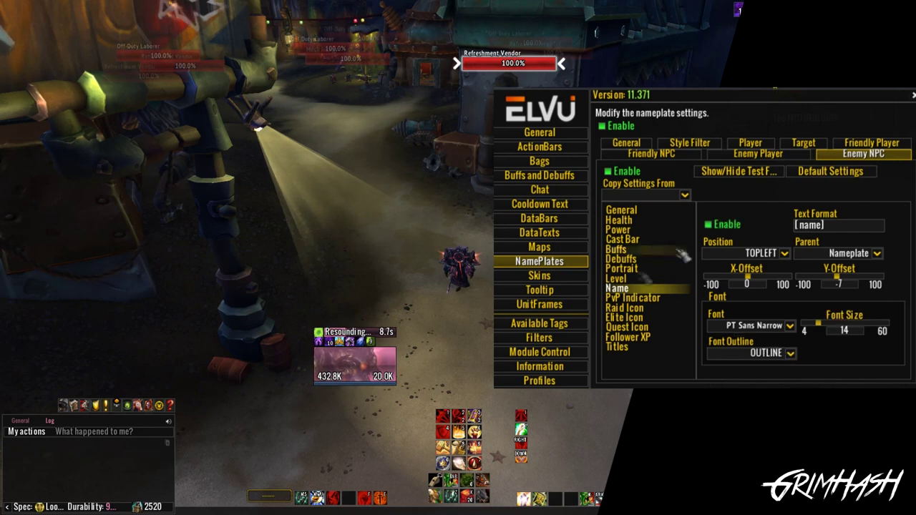
- Look through the Enemy NPC settings for the PvP Indicator, Raid Icon and Elite Icon
click(632, 298)
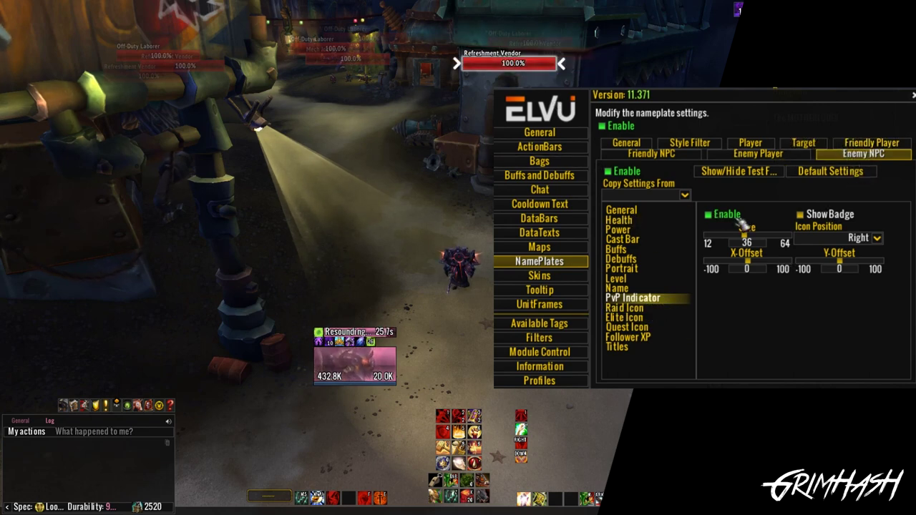
click(655, 309)
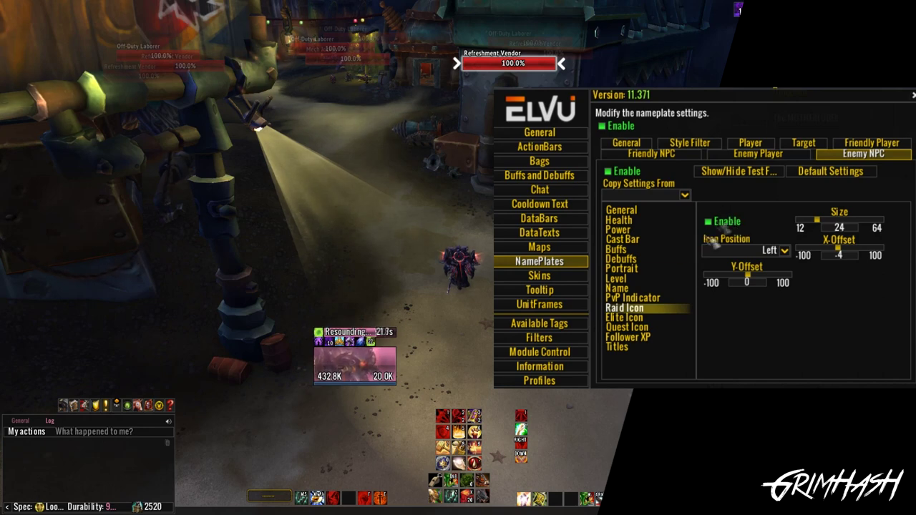
click(644, 318)
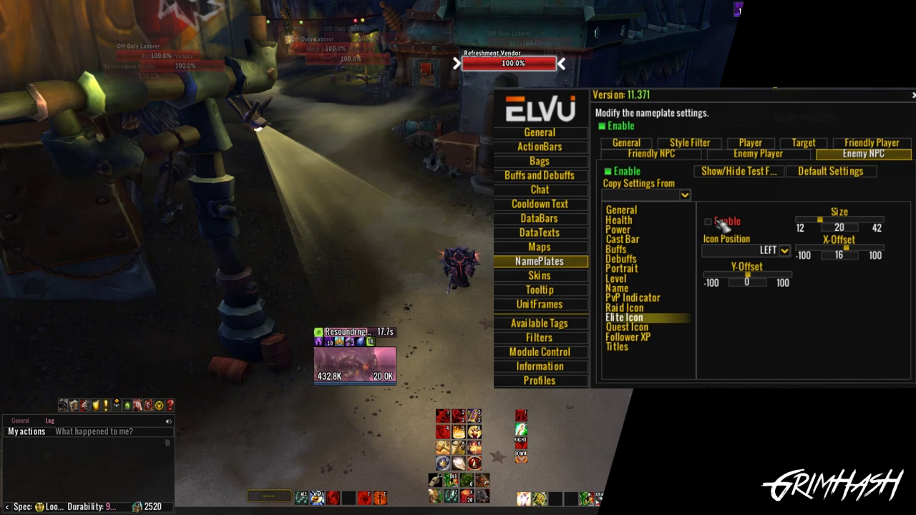
- Enable the elite icon on Enemy NPC nameplates and view the surroundings in game
click(723, 225)
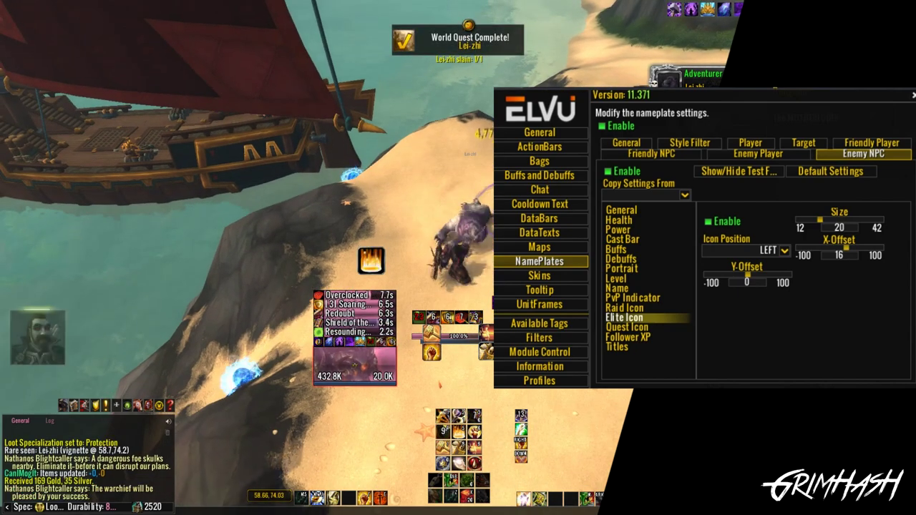
right_click(425, 161)
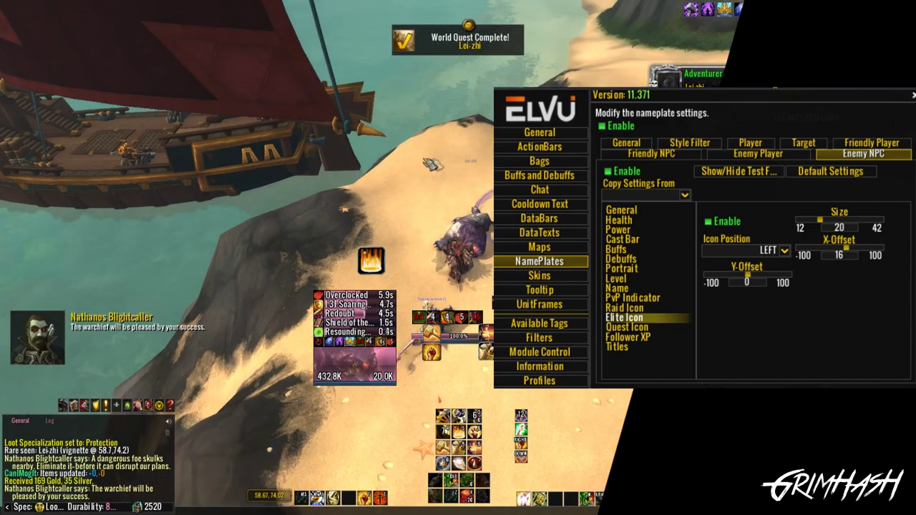
drag(430, 164, 215, 163)
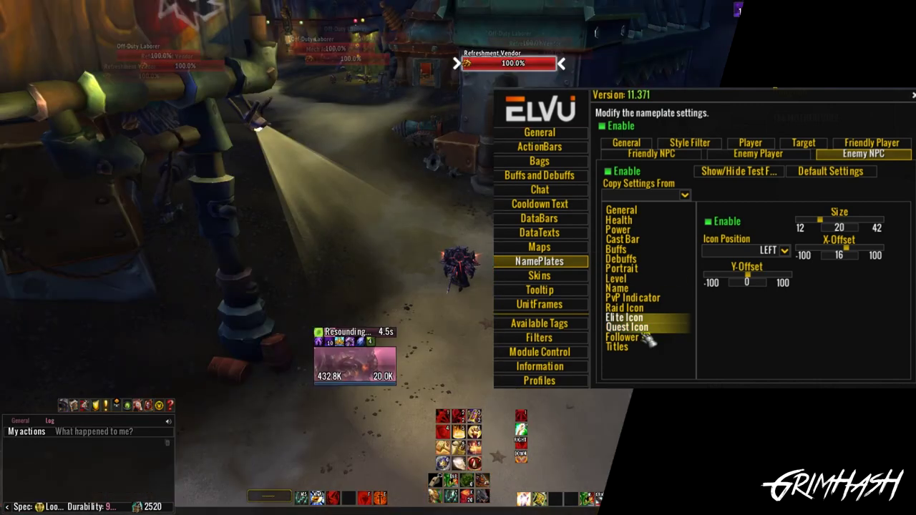
- Look through the Enemy NPC settings for the Quest Icon, Follower XP and Titles, and revisit those for Buffs and Level
click(643, 331)
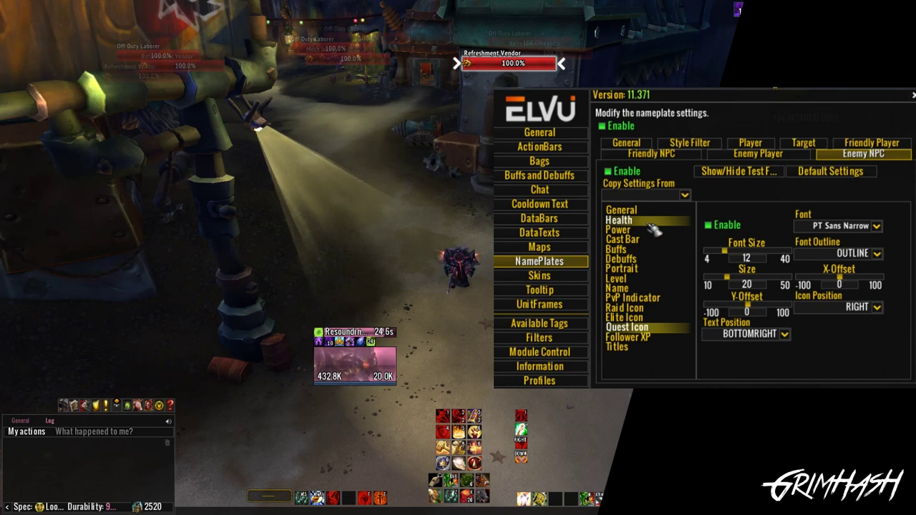
click(653, 339)
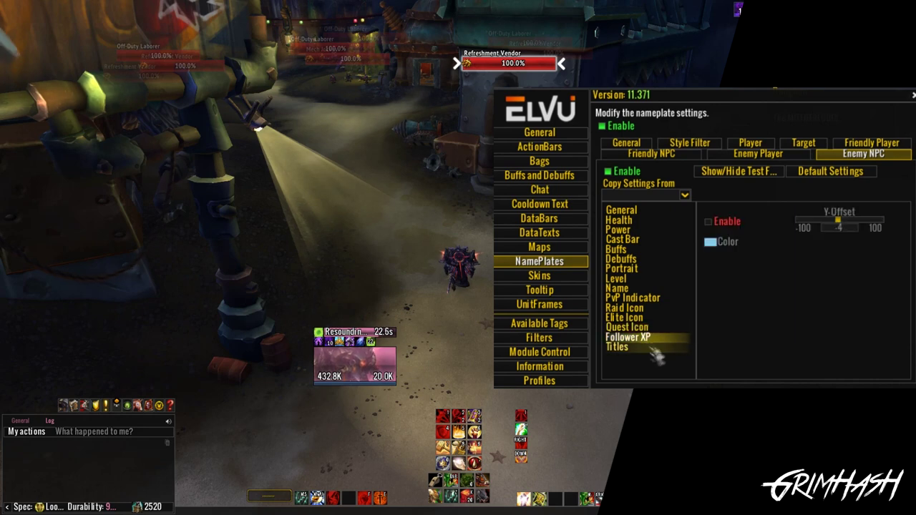
click(651, 347)
click(646, 339)
click(651, 347)
click(649, 340)
click(653, 348)
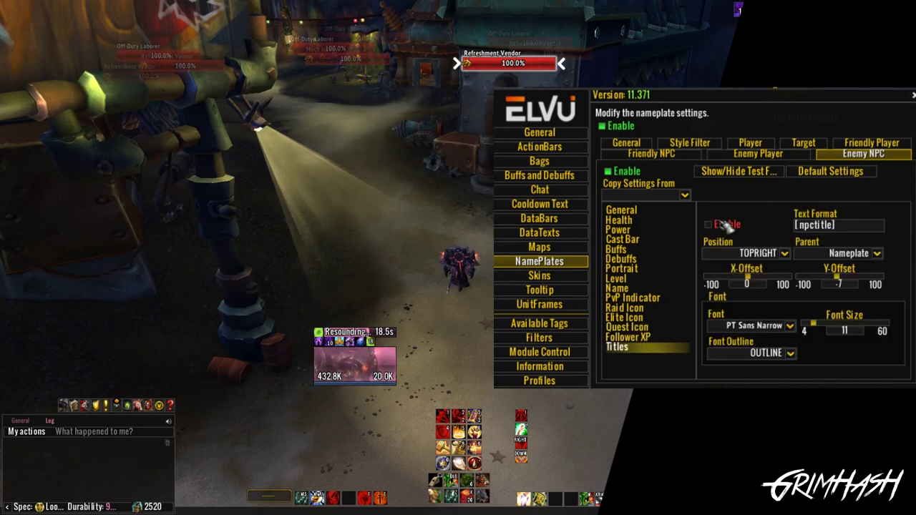
click(639, 338)
click(636, 347)
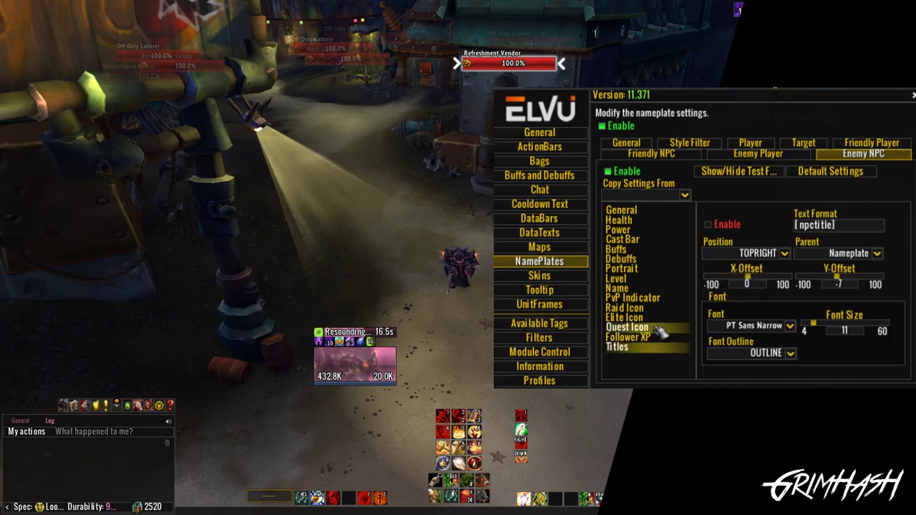
click(641, 339)
click(646, 348)
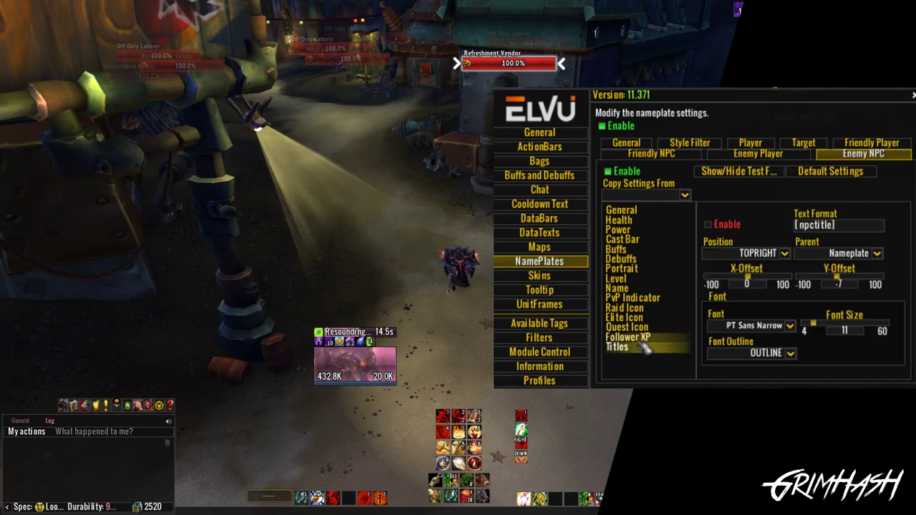
click(640, 338)
click(643, 348)
click(641, 338)
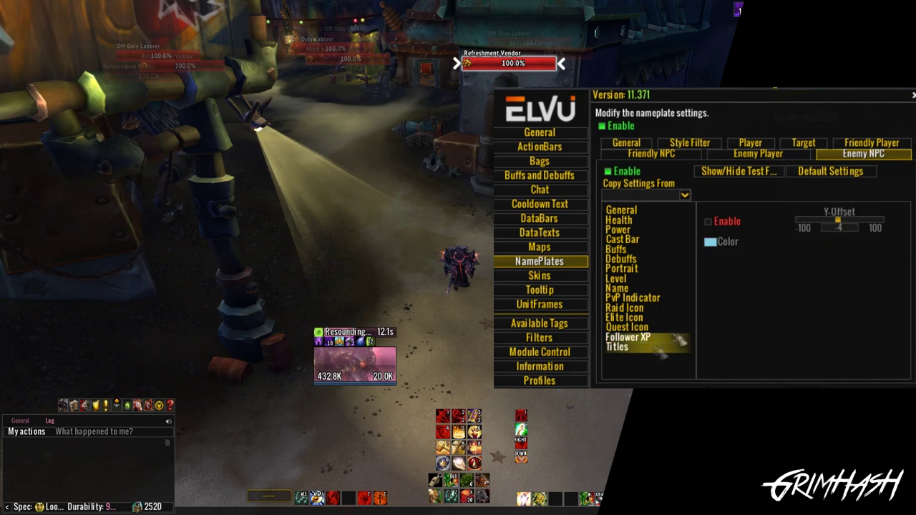
click(871, 156)
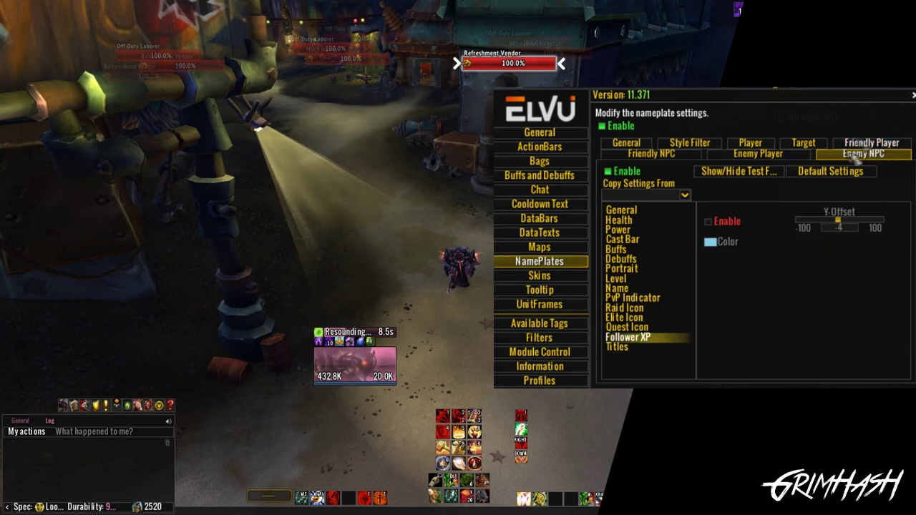
click(644, 249)
click(648, 279)
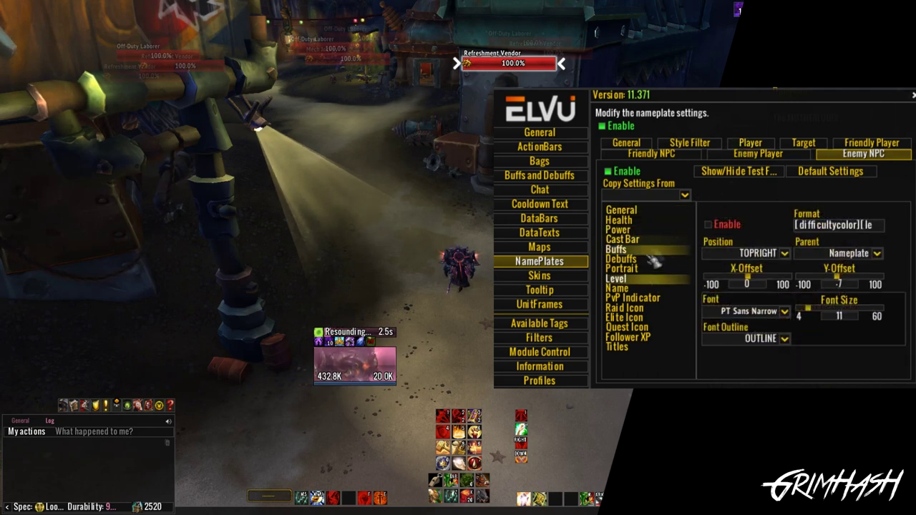
- Check which units the Player nameplate can copy settings from, without copying any, and return to the Enemy NPC settings
click(748, 143)
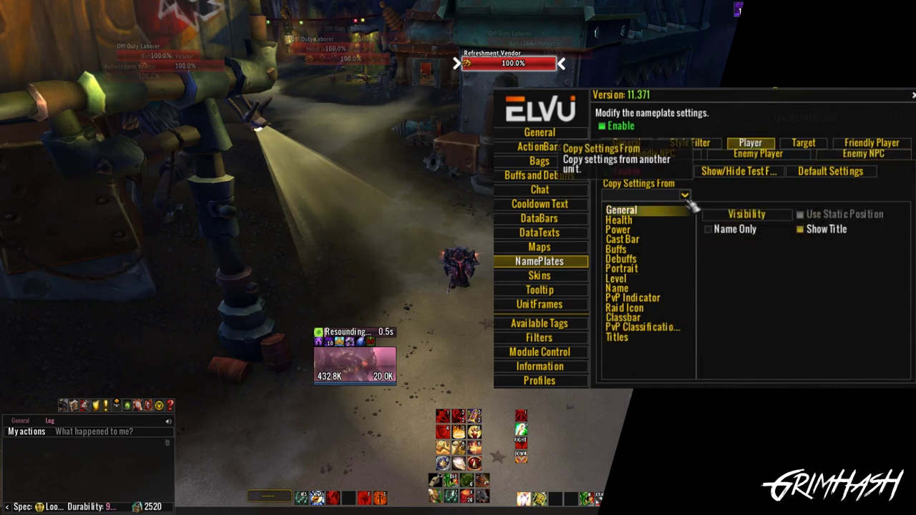
click(685, 195)
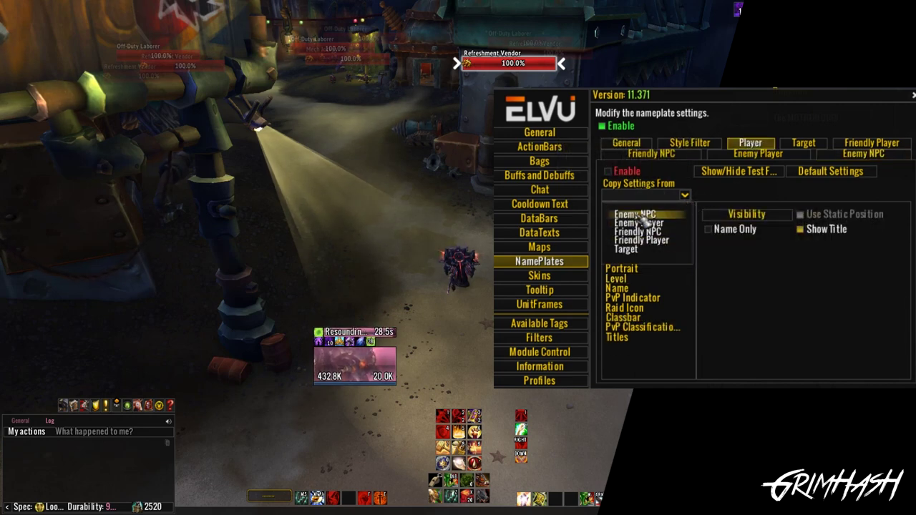
click(685, 195)
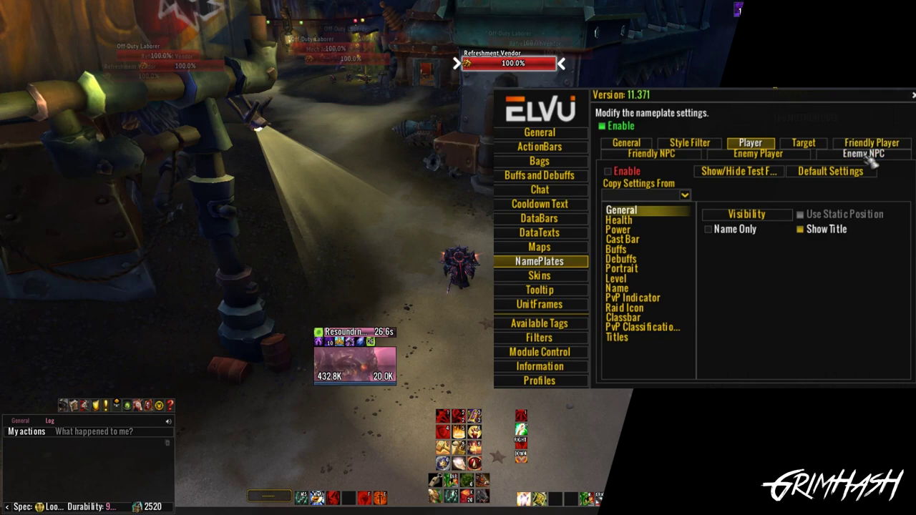
click(864, 154)
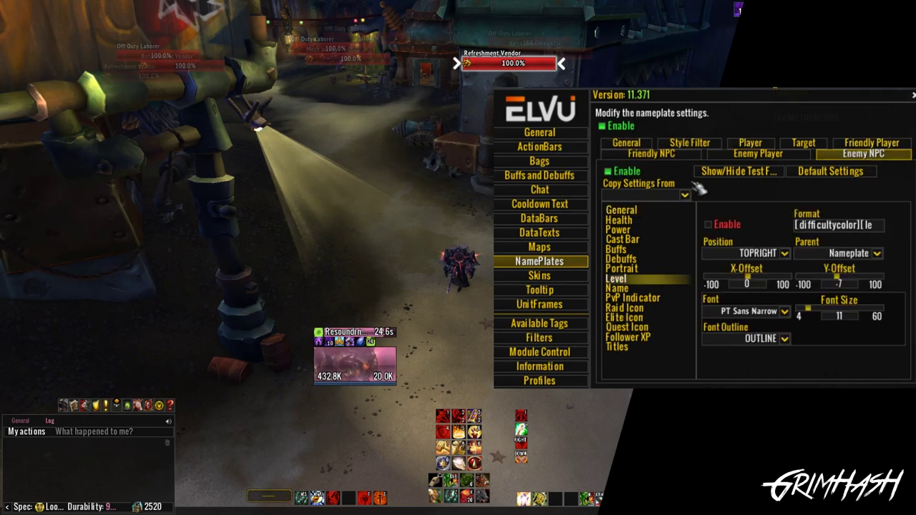